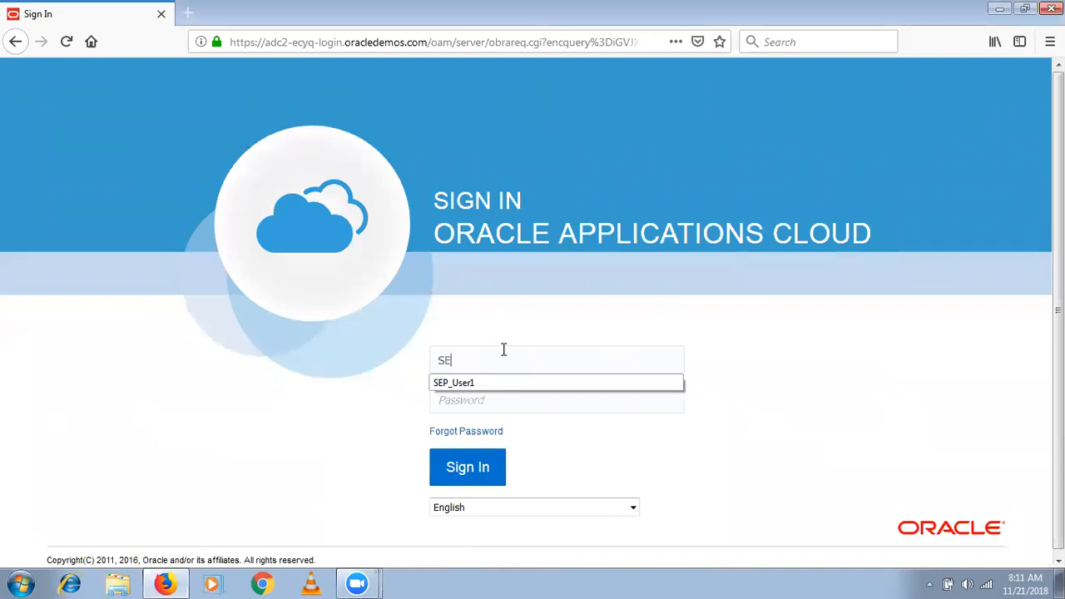
Step: Sign in as SEP_User1 with the account password and decline the browser's offer to save the login
{"action": "key", "text": "Down"}
{"action": "key", "text": "Tab"}
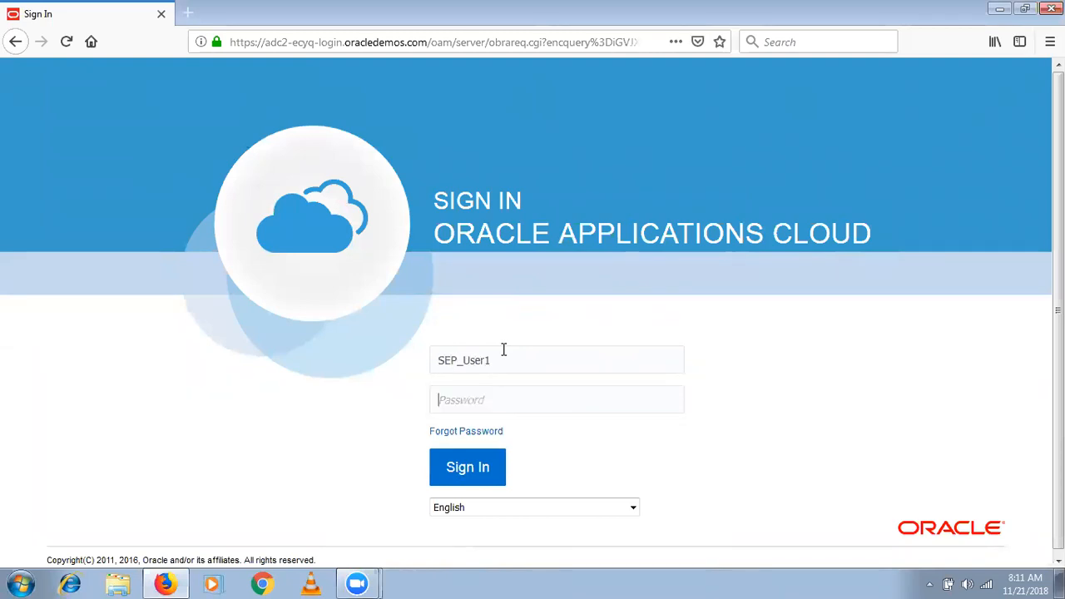
{"action": "type", "text": "•••••••••••"}
{"action": "left_click", "coordinate": [465, 467]}
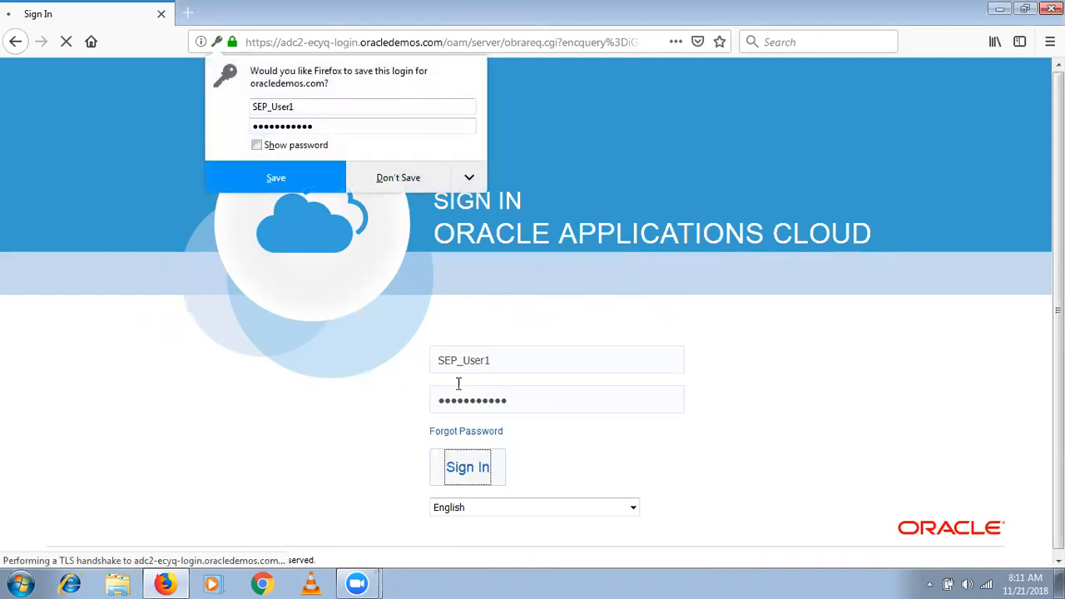
{"action": "left_click", "coordinate": [403, 180]}
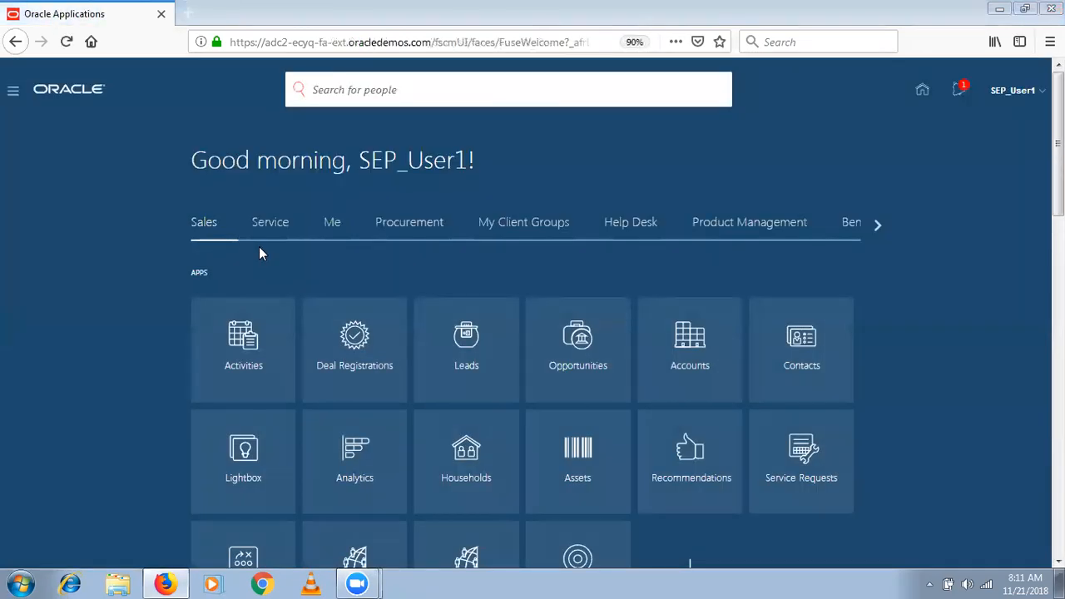
Step: Open the Work Execution app from the Manufacturing group on the home page
{"action": "left_click", "coordinate": [876, 228]}
{"action": "left_click", "coordinate": [877, 226]}
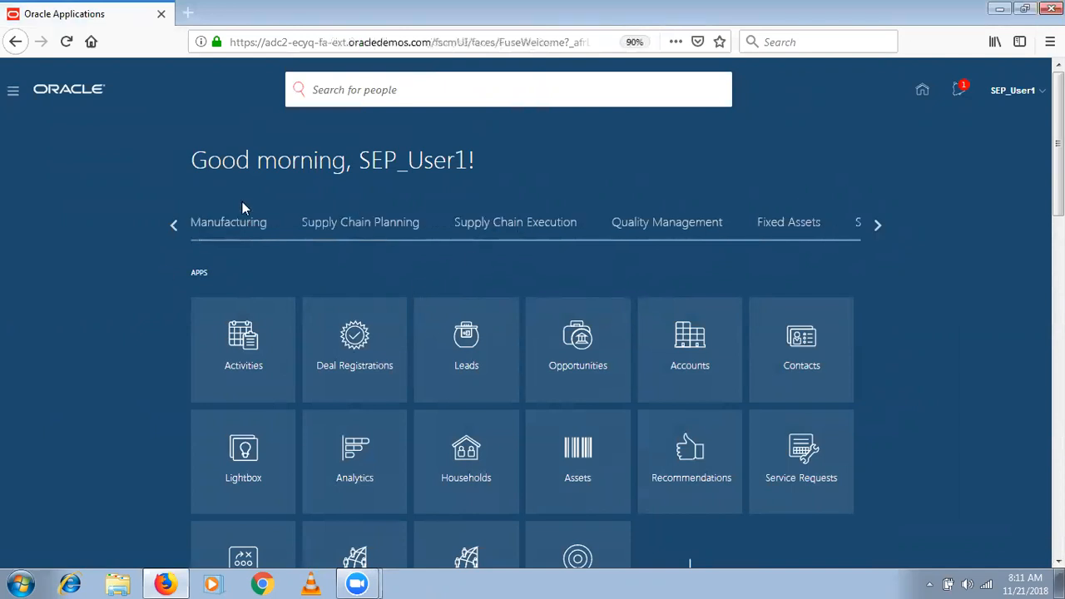
{"action": "left_click", "coordinate": [231, 222]}
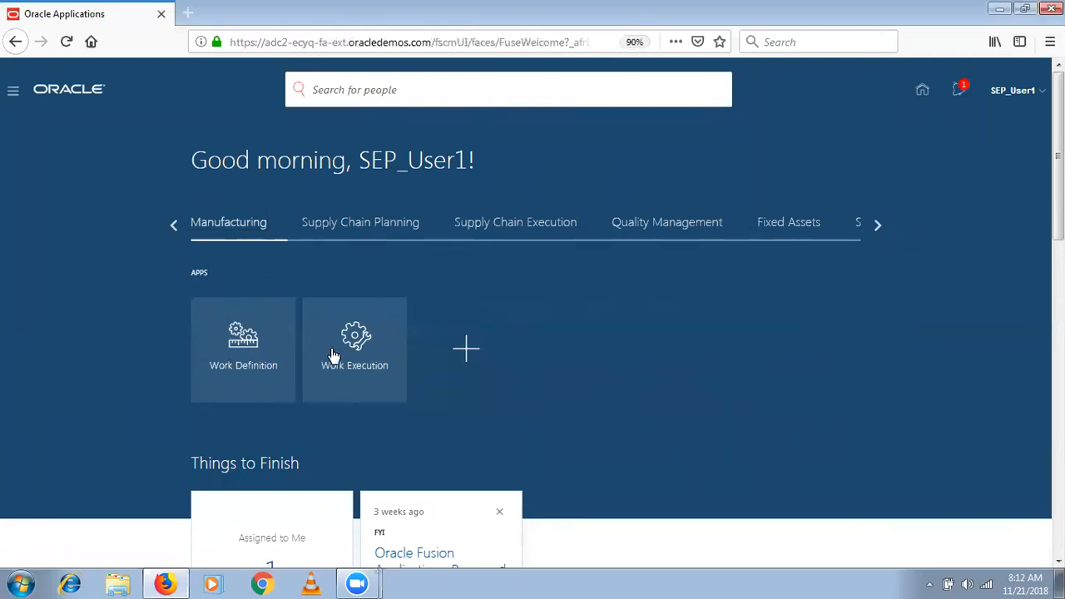
{"action": "left_click", "coordinate": [371, 377]}
{"action": "left_click", "coordinate": [355, 341]}
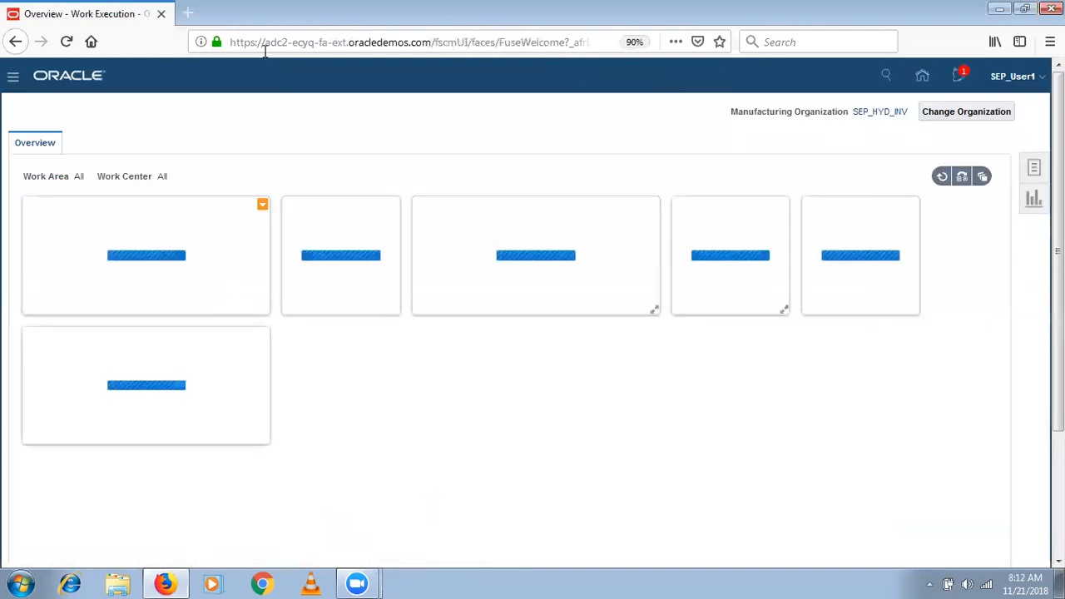
Step: Open the Manage Work Orders task and start creating a nonstandard work order
{"action": "left_click", "coordinate": [1029, 171]}
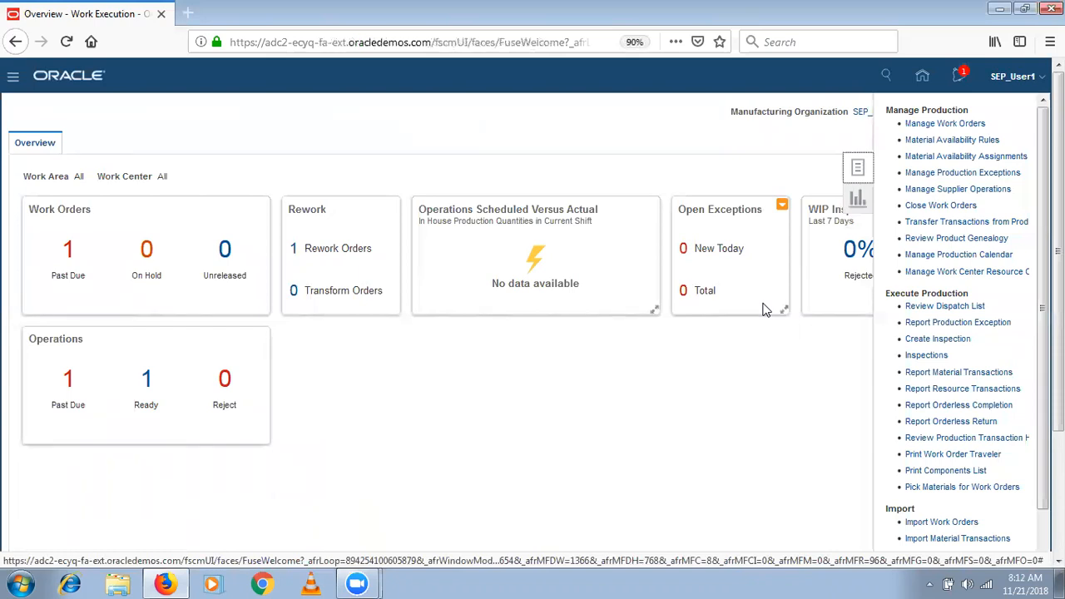
{"action": "left_click", "coordinate": [919, 125]}
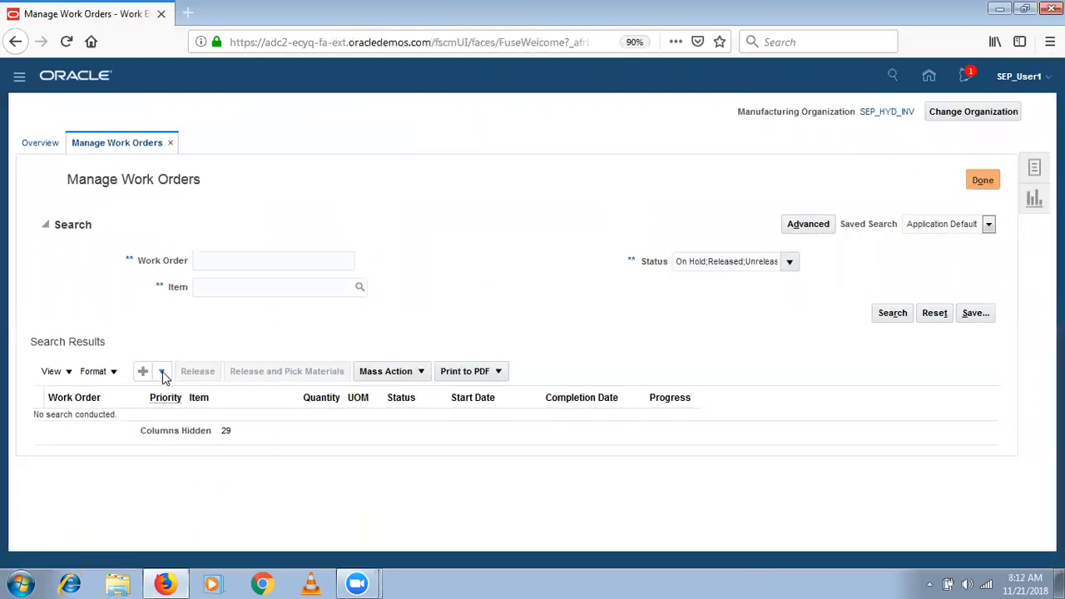
{"action": "left_click", "coordinate": [162, 371]}
{"action": "left_click", "coordinate": [176, 413]}
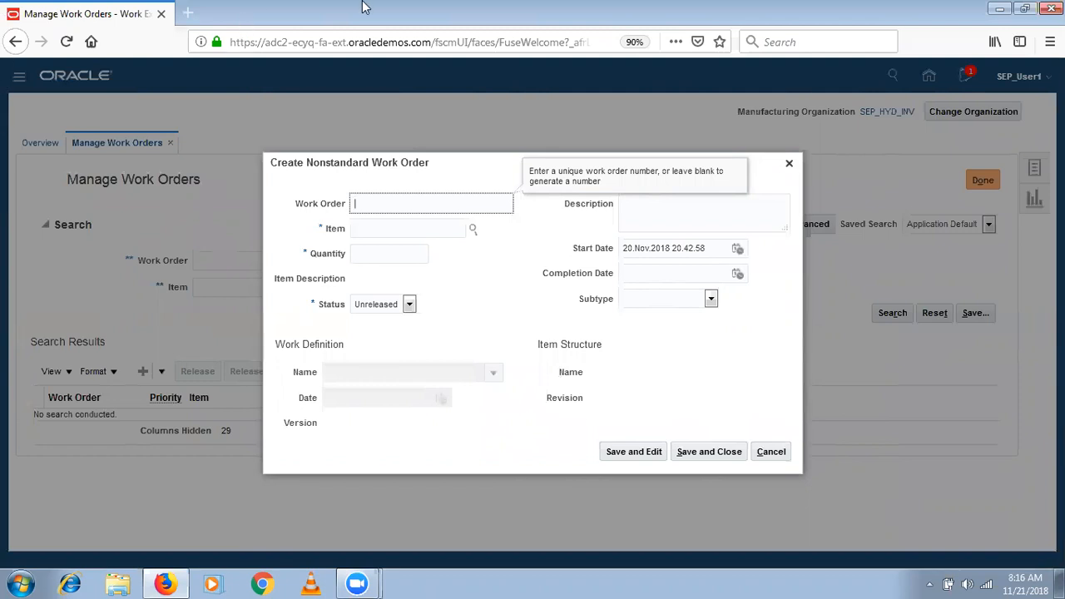
{"action": "left_click", "coordinate": [188, 13]}
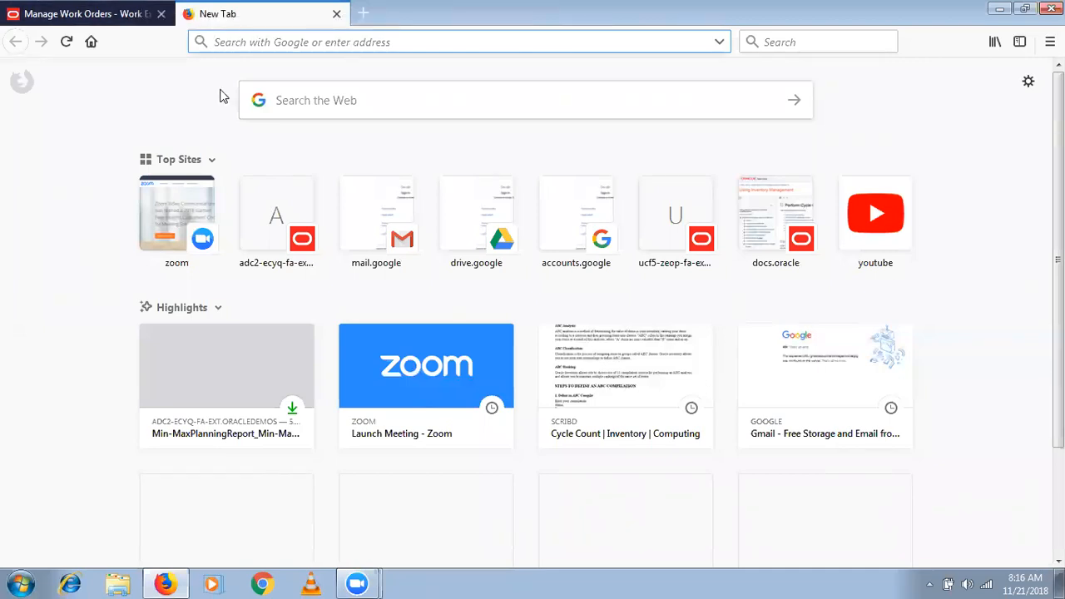
{"action": "type", "text": "oracle e"}
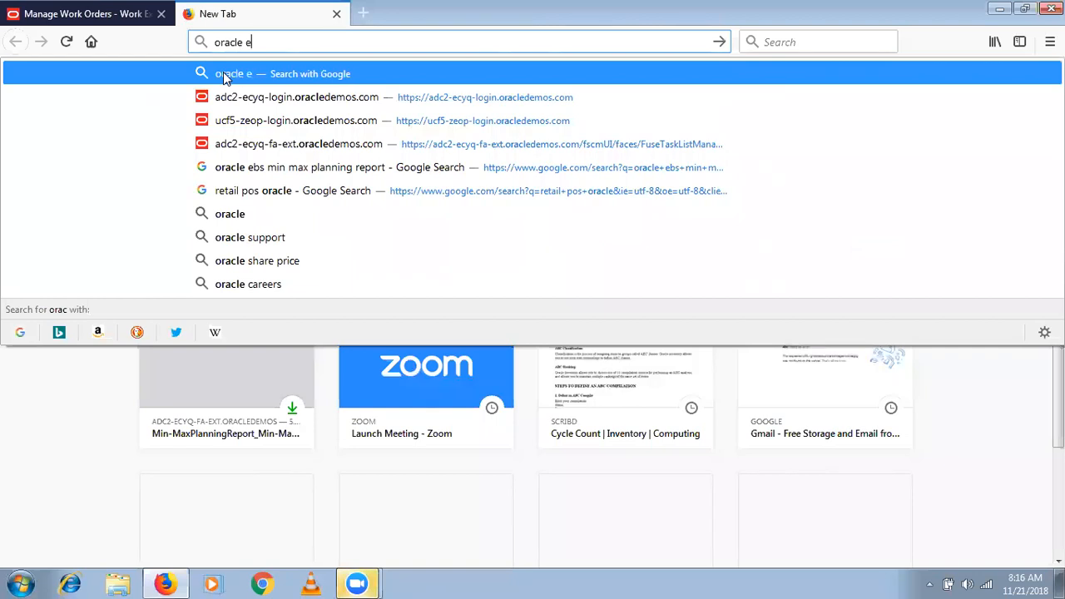
{"action": "type", "text": "bs"}
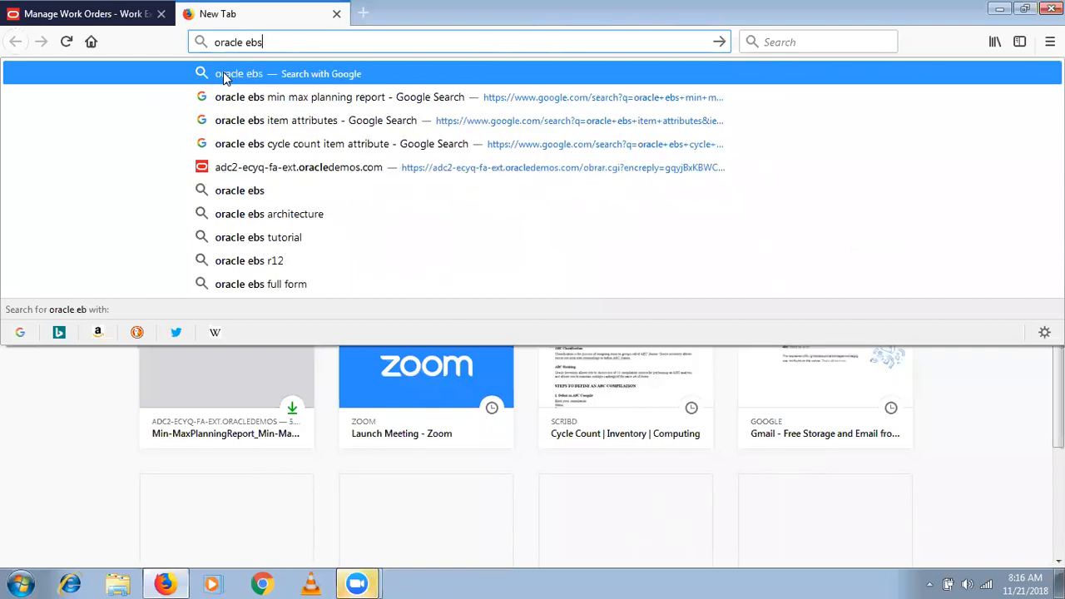
{"action": "left_click", "coordinate": [144, 6]}
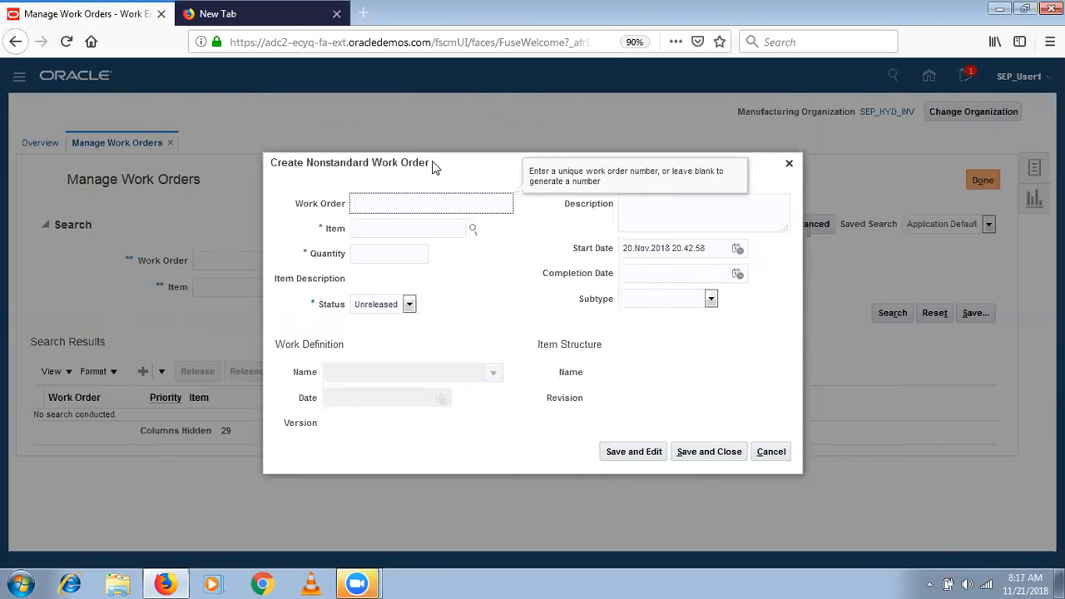
{"action": "left_click_drag", "start_coordinate": [341, 236], "coordinate": [318, 234]}
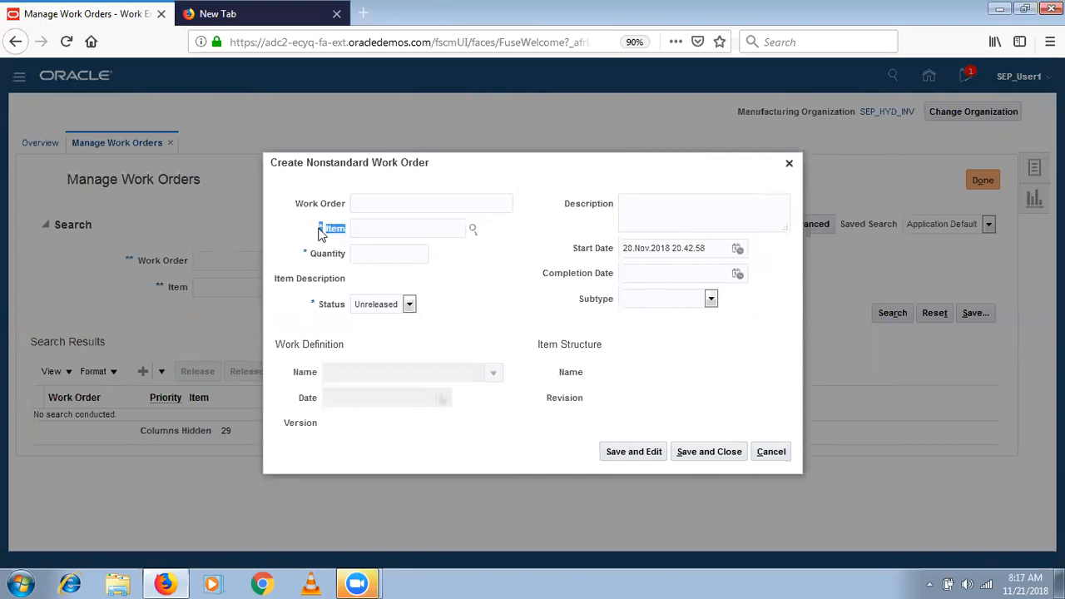
{"action": "left_click", "coordinate": [302, 10]}
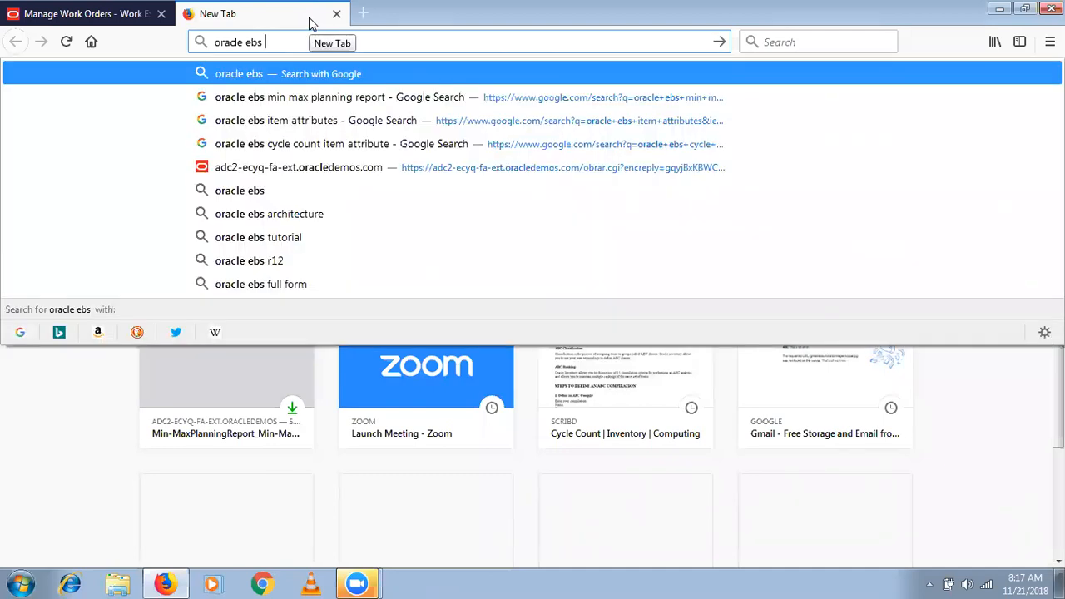
{"action": "left_click", "coordinate": [336, 14]}
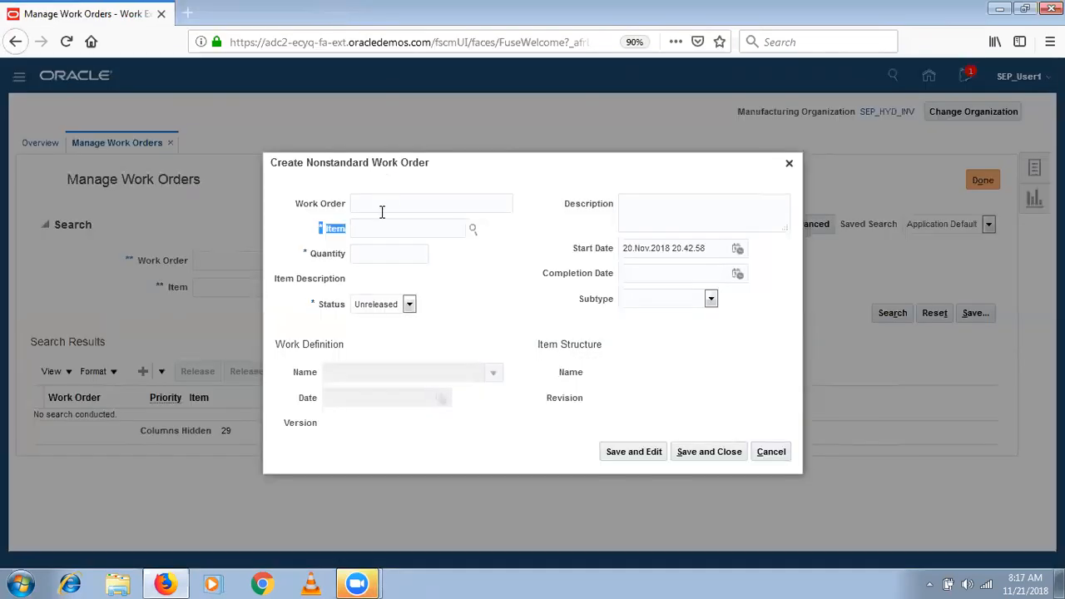
Step: Search the web for "oracle ebs discrete job vs non standard discrete job" and open Oracle's Standard Versus Non-Standard Discrete Jobs page
{"action": "left_click", "coordinate": [187, 13]}
{"action": "type", "text": "oracle "}
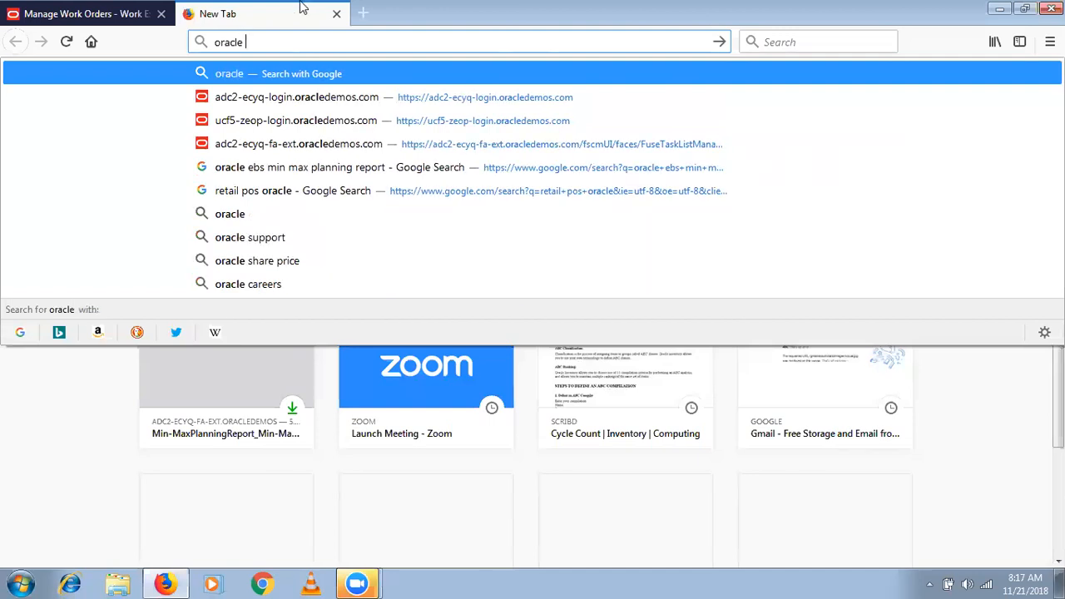
{"action": "type", "text": "eb"}
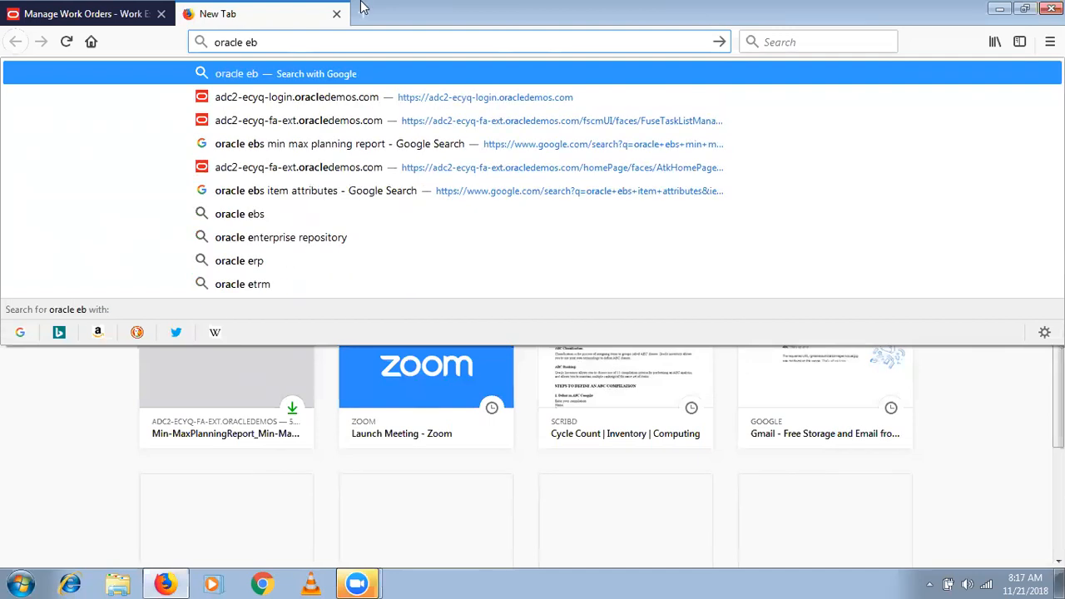
{"action": "type", "text": "s discrete "}
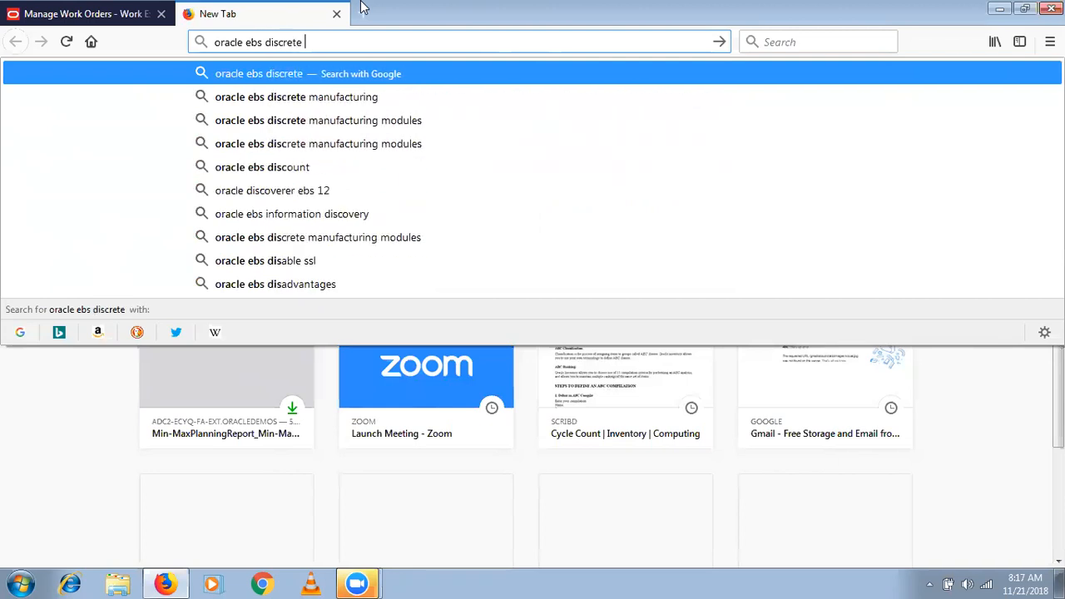
{"action": "type", "text": "job vs non standard"}
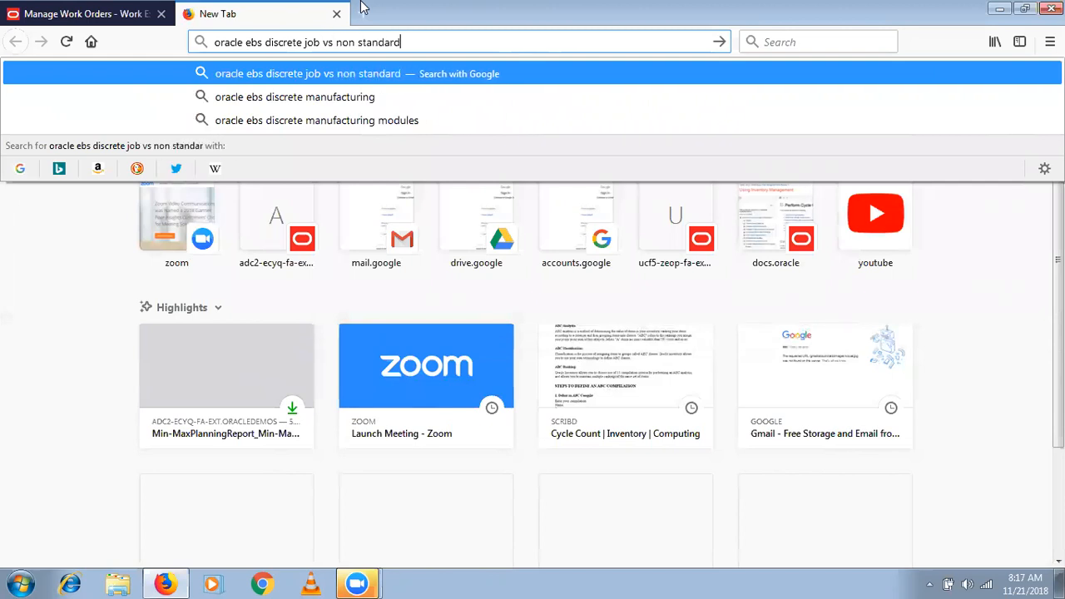
{"action": "type", "text": " discrete job"}
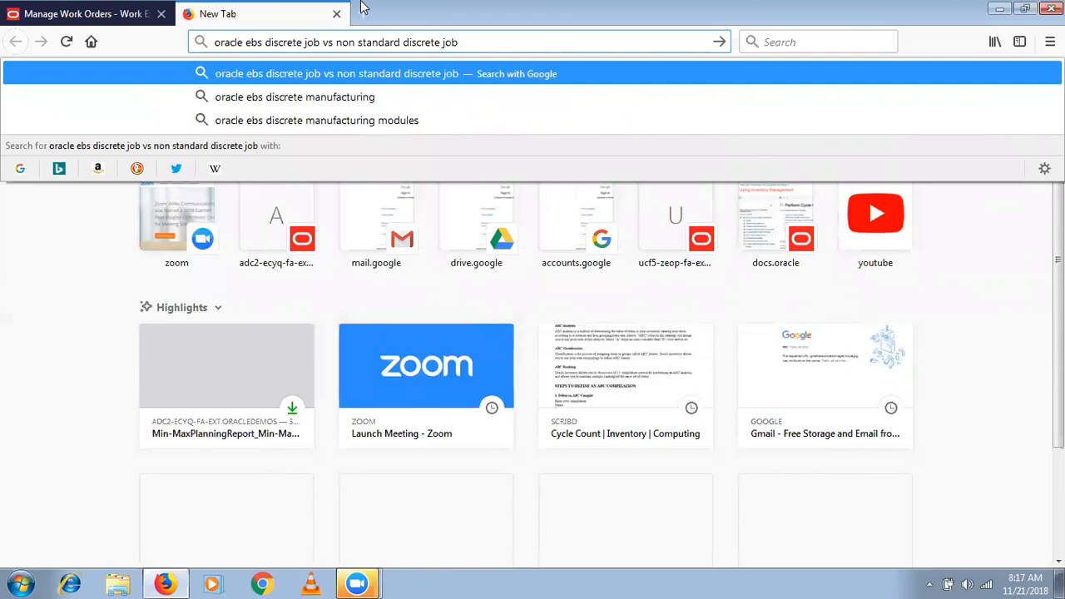
{"action": "key", "text": "Return"}
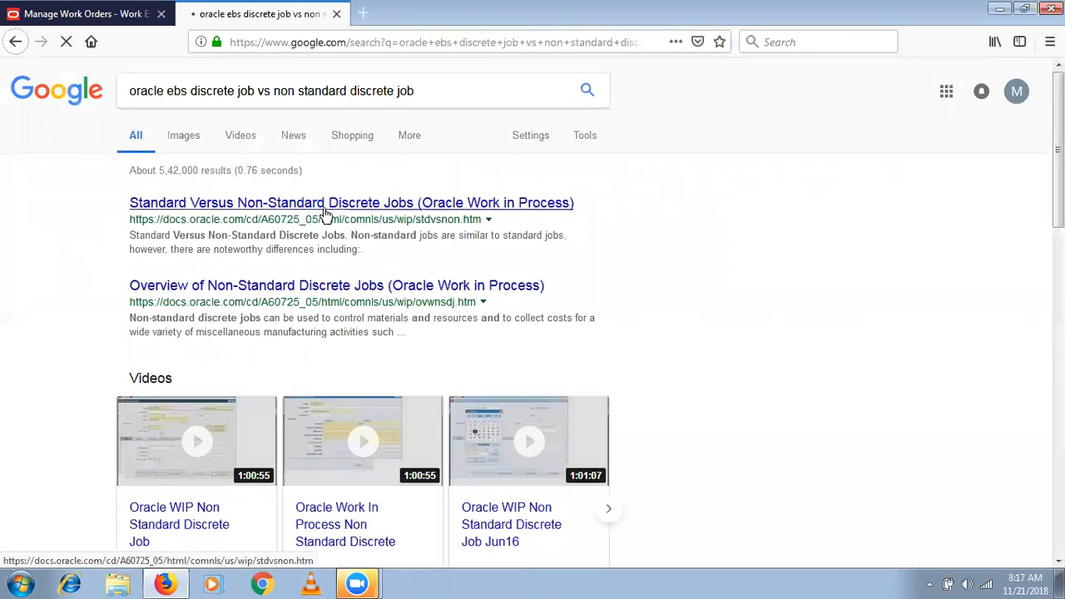
{"action": "left_click", "coordinate": [327, 205]}
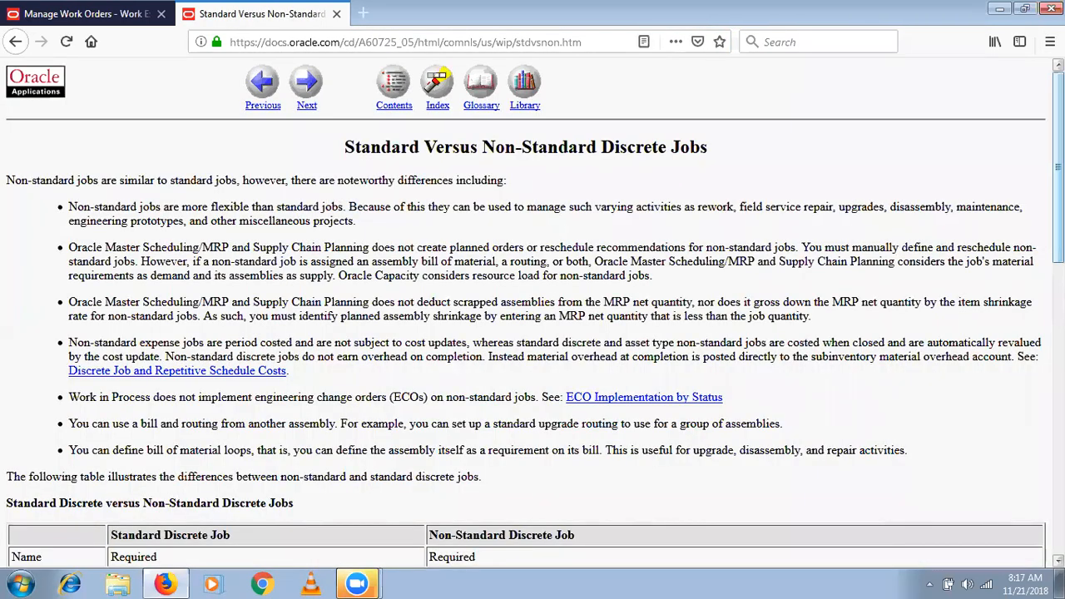
Step: Compare the Assembly requirement for standard and non-standard discrete jobs in the table, and close the documentation page
{"action": "scroll", "coordinate": [287, 381], "scroll_direction": "down", "scroll_amount": 5}
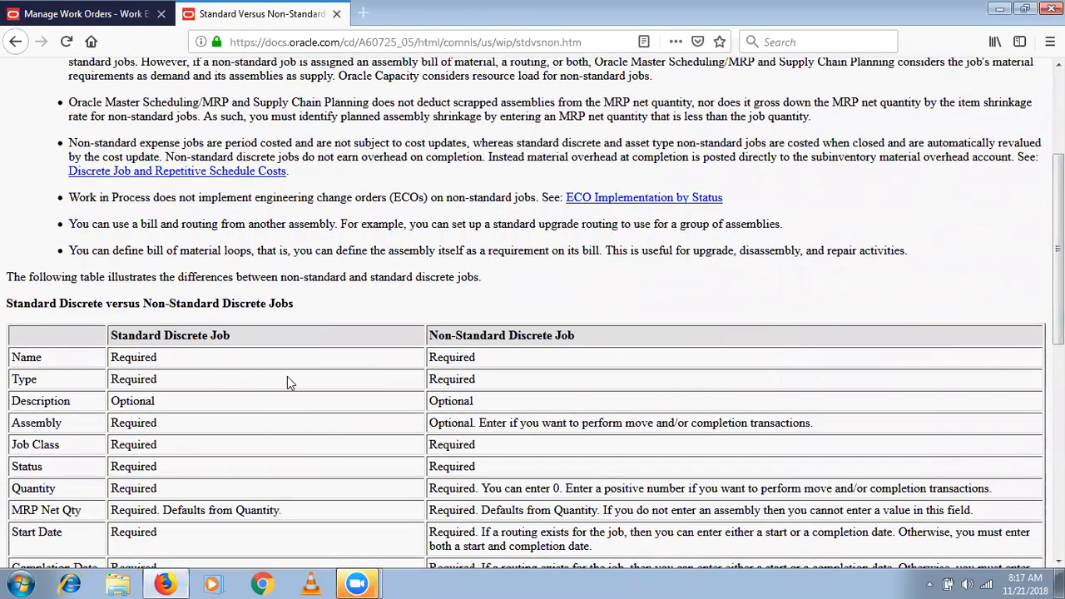
{"action": "left_click_drag", "start_coordinate": [71, 425], "coordinate": [4, 434]}
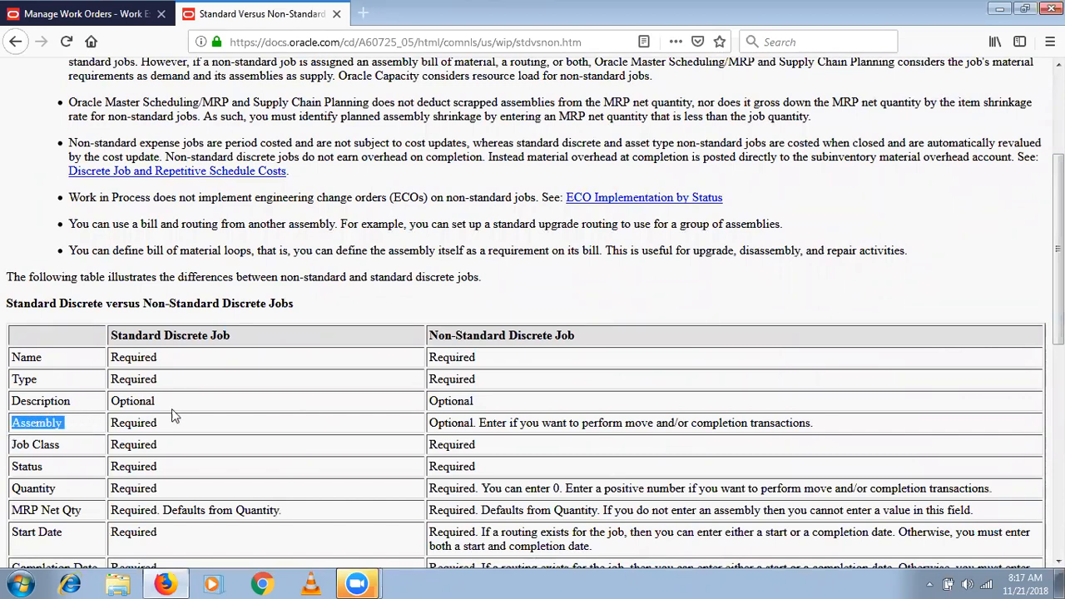
{"action": "left_click_drag", "start_coordinate": [159, 425], "coordinate": [117, 424]}
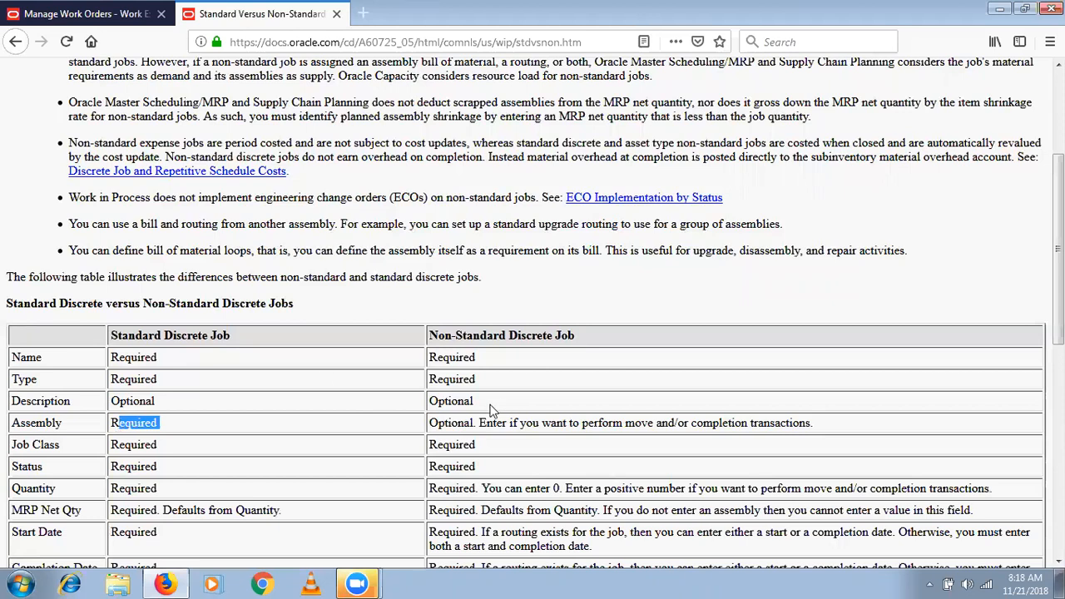
{"action": "left_click_drag", "start_coordinate": [472, 423], "coordinate": [408, 429]}
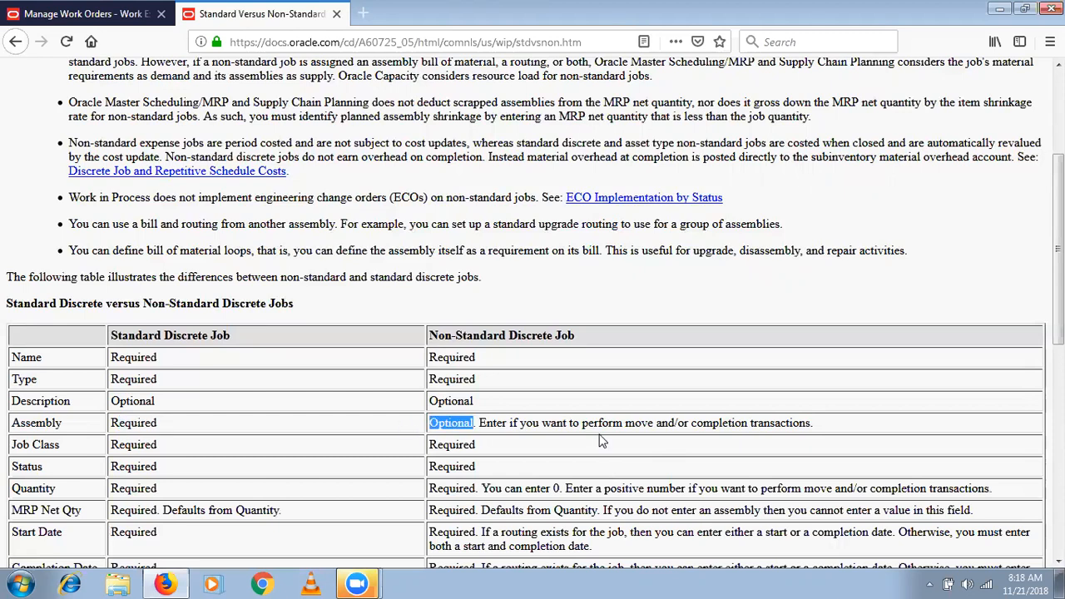
{"action": "left_click", "coordinate": [337, 14]}
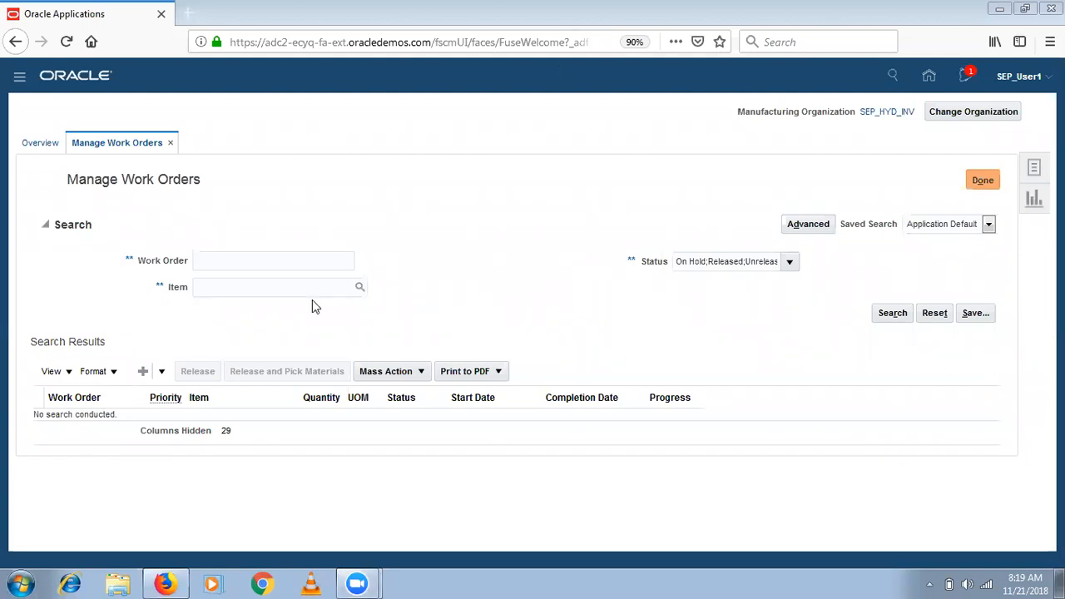
Step: Reopen the Create Nonstandard Work Order form from the work order search results
{"action": "left_click", "coordinate": [162, 372]}
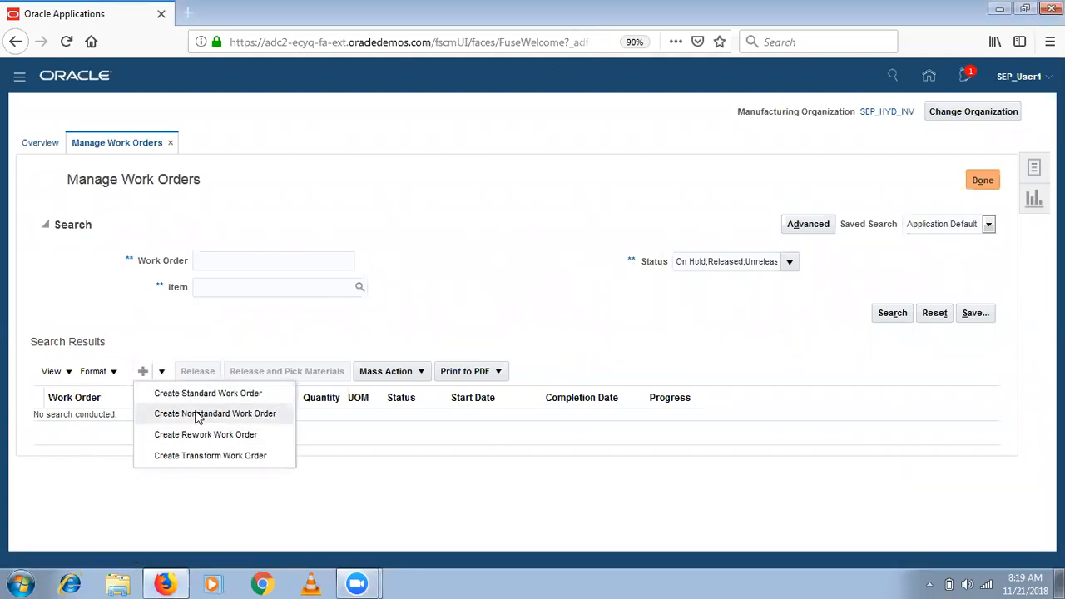
{"action": "left_click", "coordinate": [196, 413]}
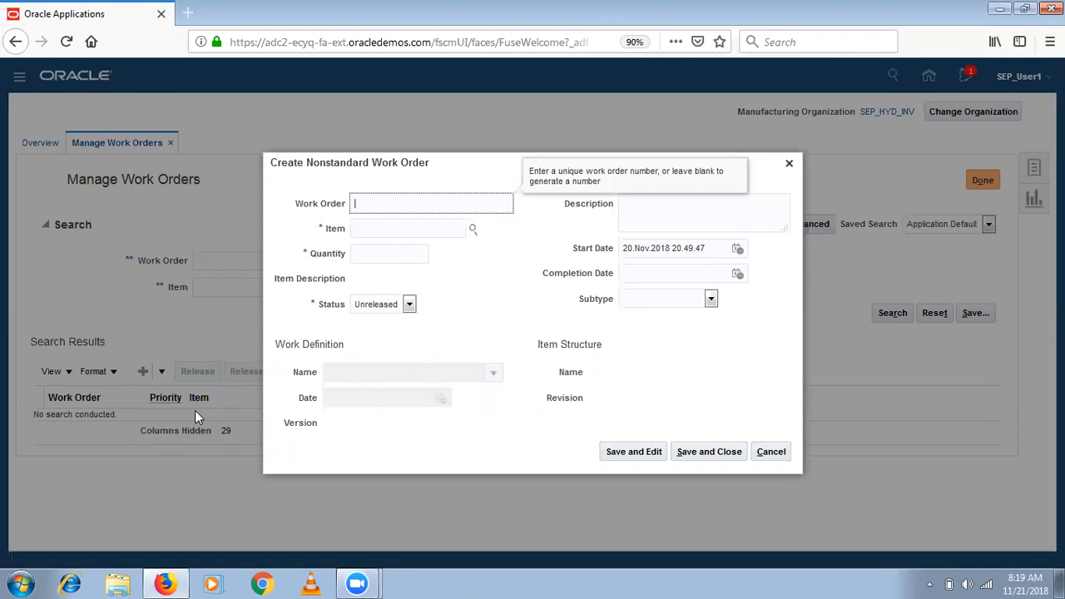
{"action": "left_click", "coordinate": [409, 32]}
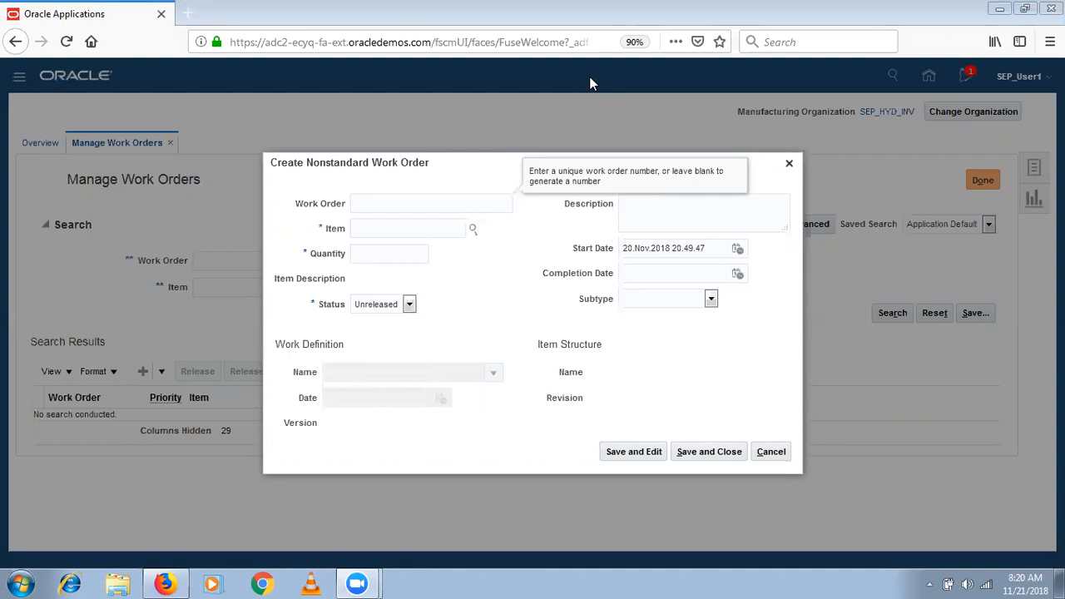
{"action": "left_click", "coordinate": [389, 210]}
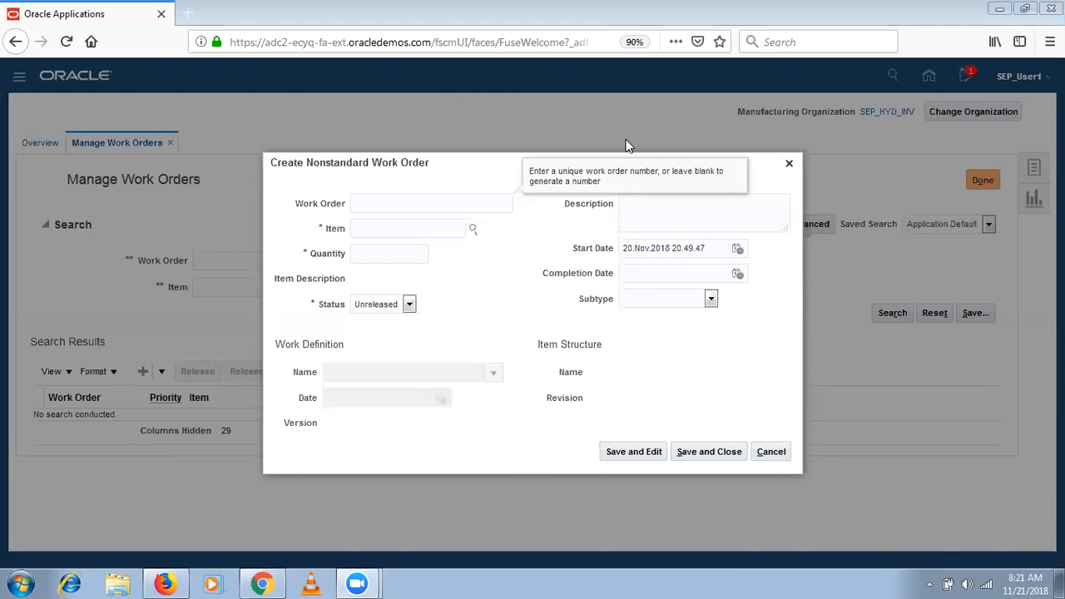
{"action": "left_click_drag", "start_coordinate": [344, 238], "coordinate": [329, 235]}
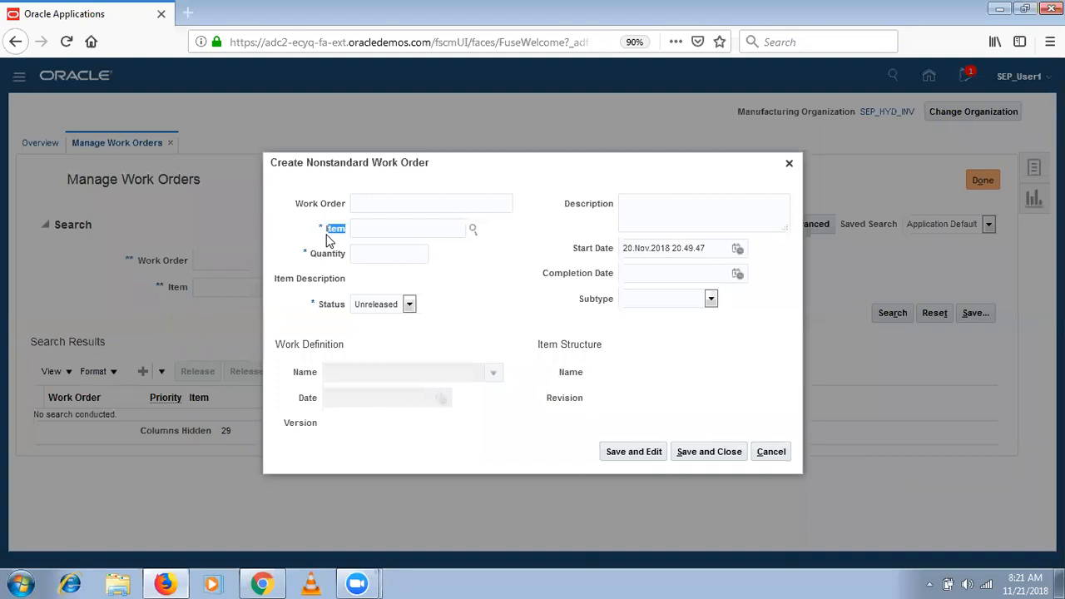
{"action": "left_click", "coordinate": [405, 204]}
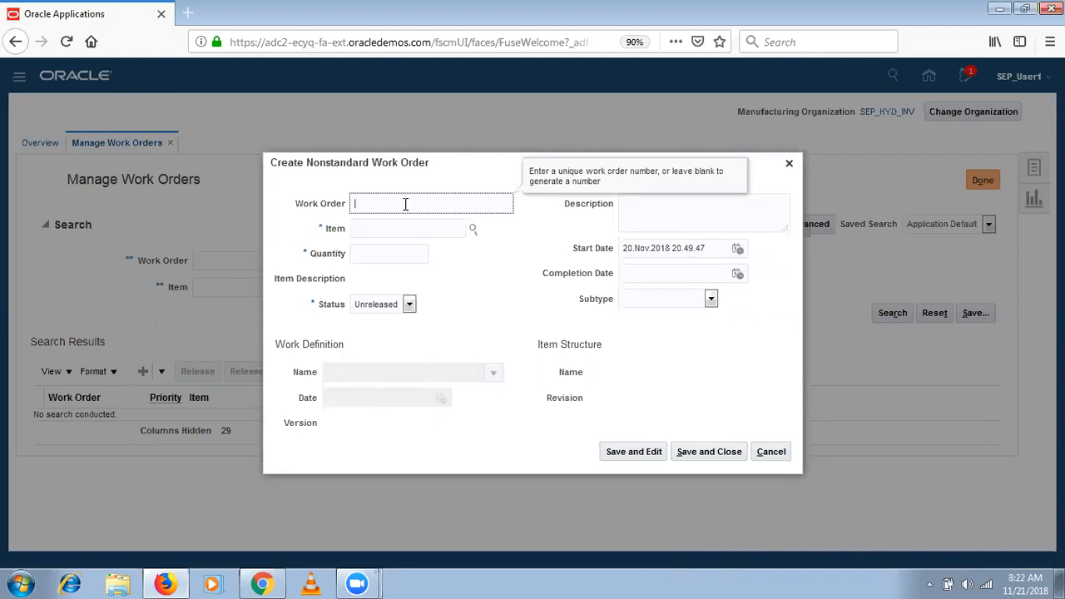
{"action": "left_click", "coordinate": [344, 206]}
{"action": "left_click_drag", "start_coordinate": [344, 208], "coordinate": [274, 209]}
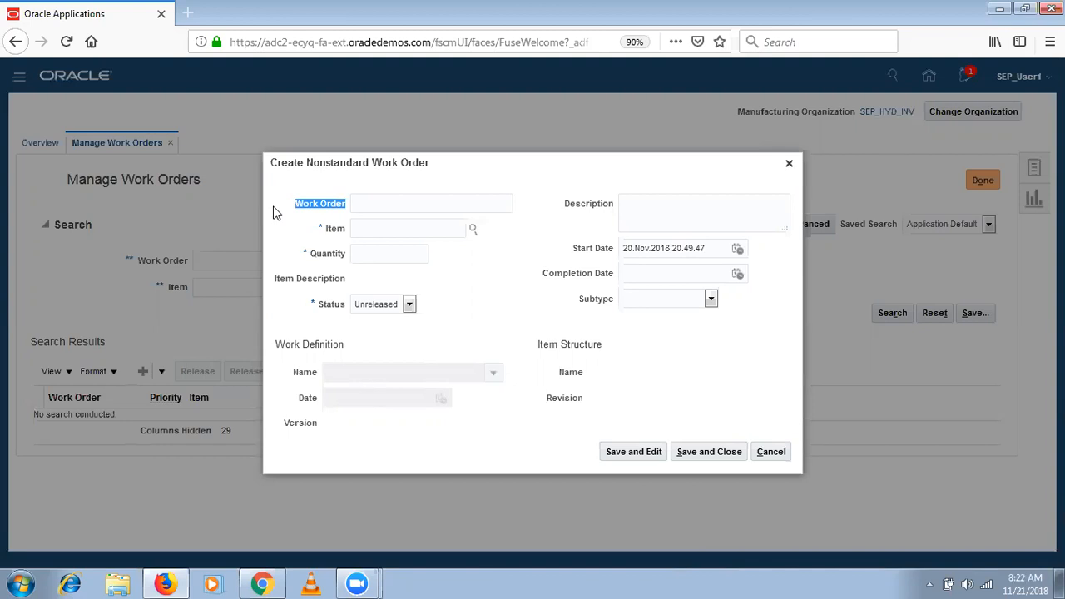
Step: Enter SEPH_NS_2000 as the nonstandard work order number, SEP_Asus Laptop as the item and 1 as the quantity
{"action": "left_click", "coordinate": [367, 199]}
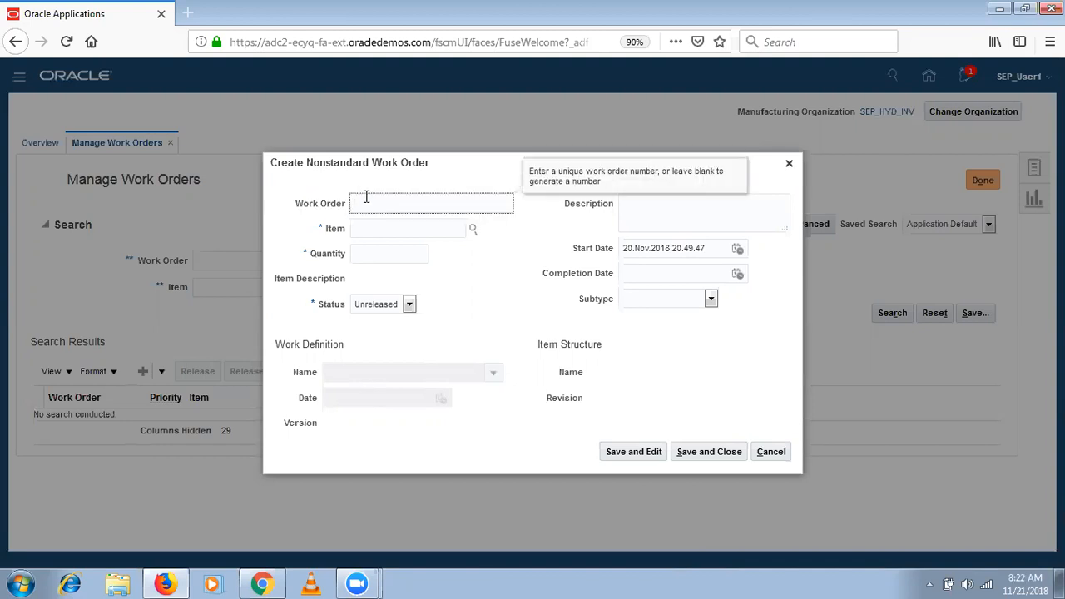
{"action": "type", "text": "SEPH_NS_2000"}
{"action": "key", "text": "Tab"}
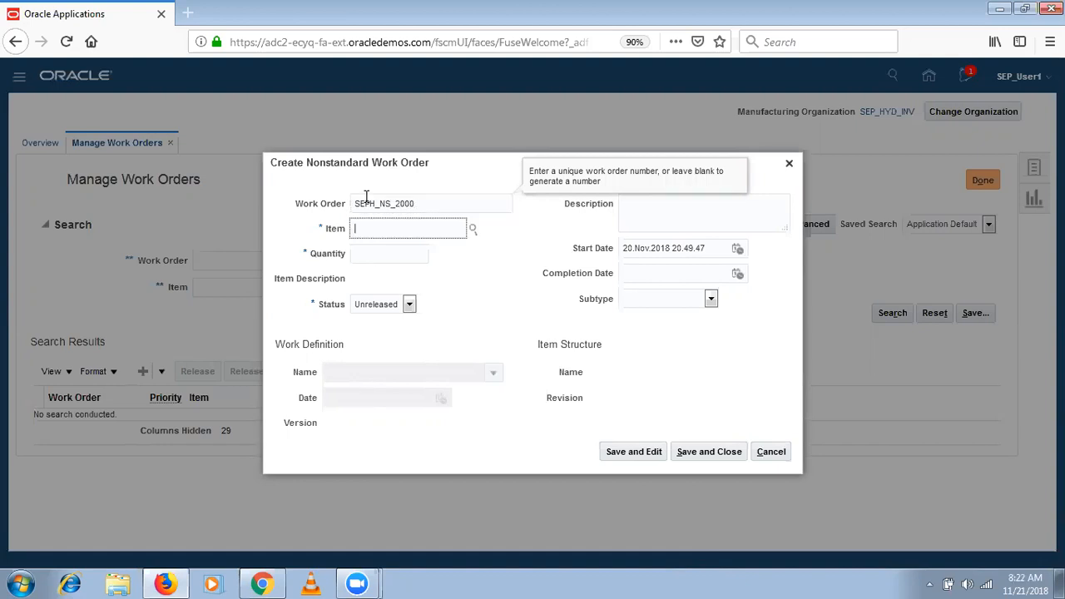
{"action": "type", "text": "SEP"}
{"action": "key", "text": "Tab"}
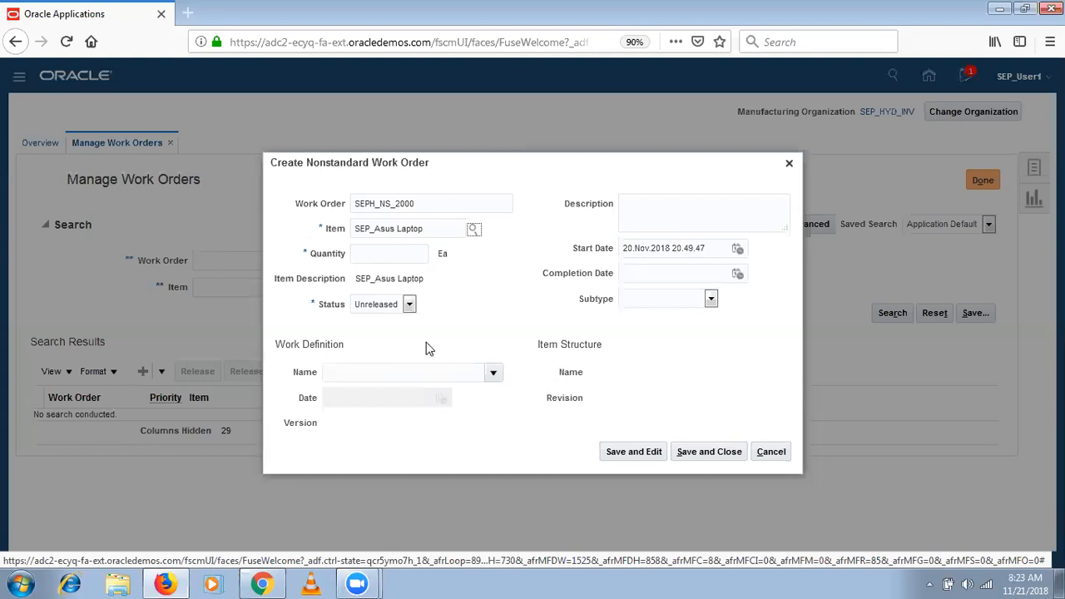
{"action": "left_click", "coordinate": [402, 252]}
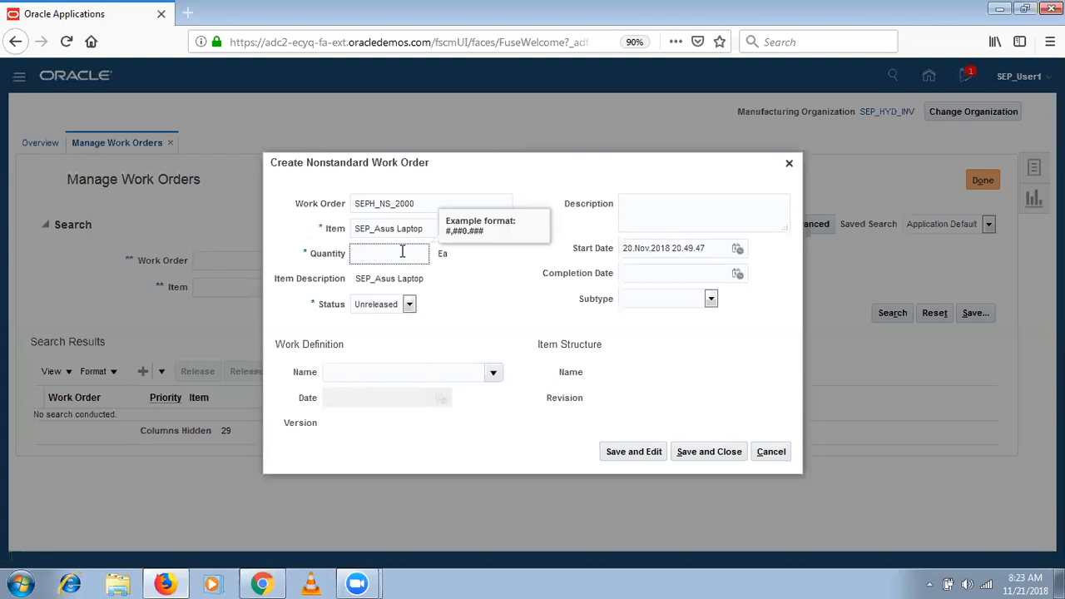
{"action": "type", "text": "1"}
{"action": "key", "text": "Tab"}
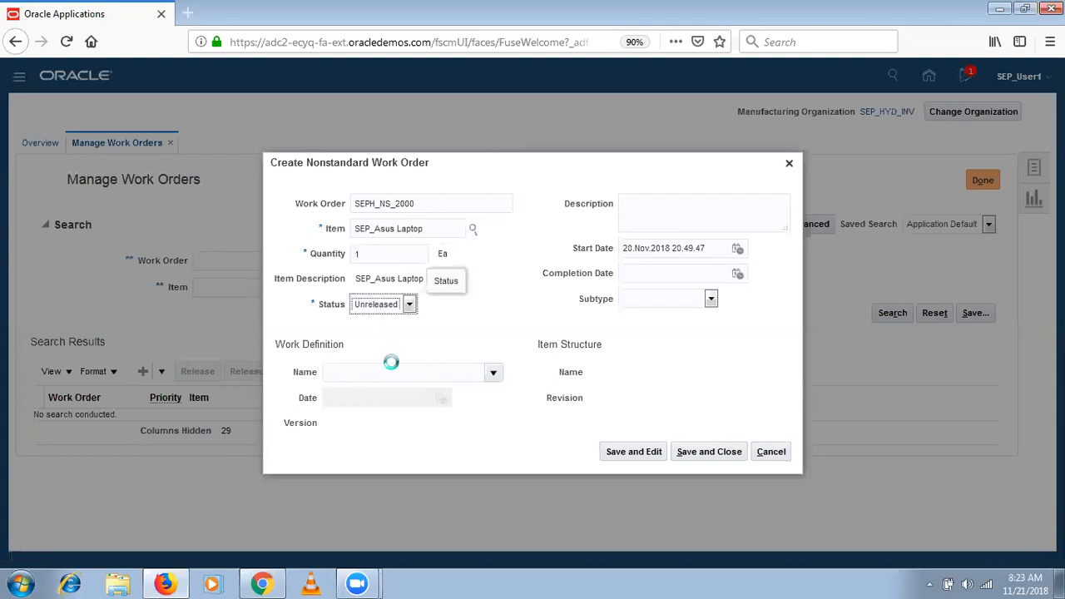
Step: Check the available work definition names, leave the name blank, and save the work order for further editing
{"action": "left_click", "coordinate": [486, 373]}
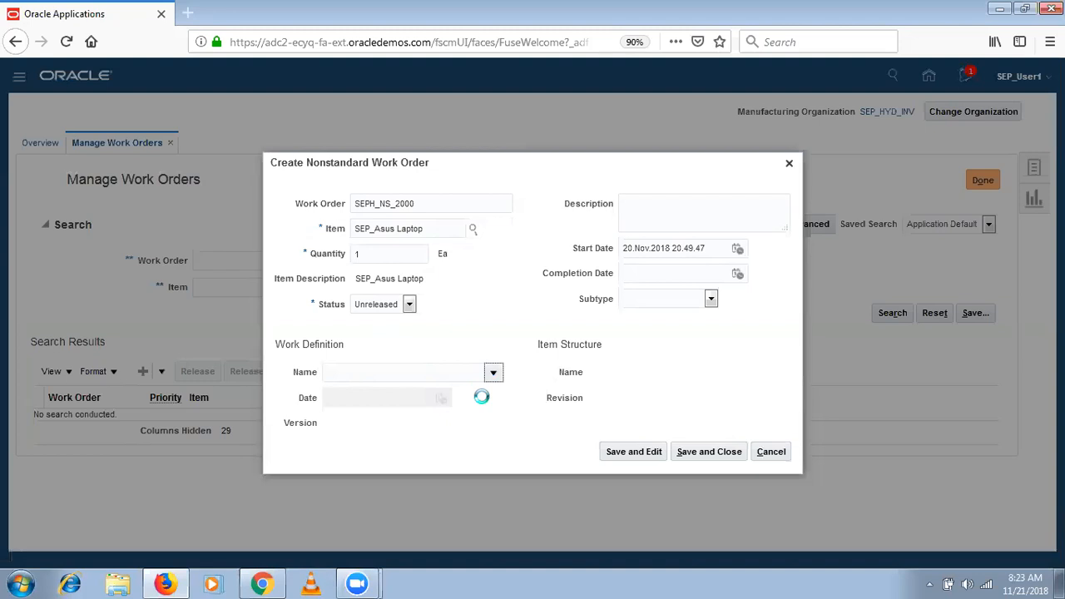
{"action": "left_click", "coordinate": [509, 331]}
{"action": "left_click", "coordinate": [655, 462]}
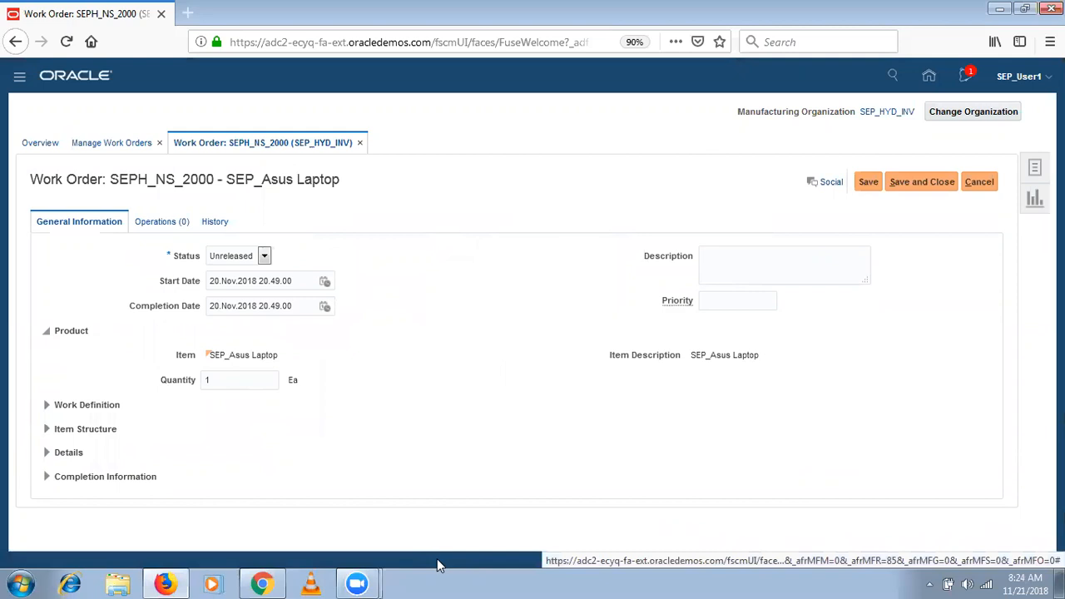
Step: Add in-house operation 10 with the code SEPH_Rework Operation to the work order, and save and close it
{"action": "left_click", "coordinate": [161, 225]}
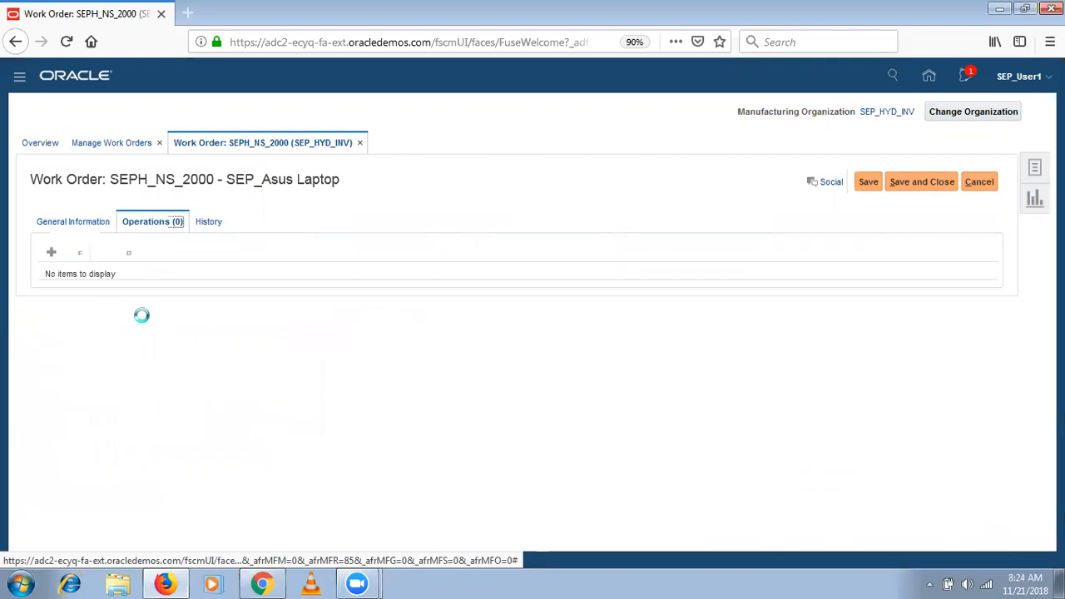
{"action": "left_click", "coordinate": [55, 256]}
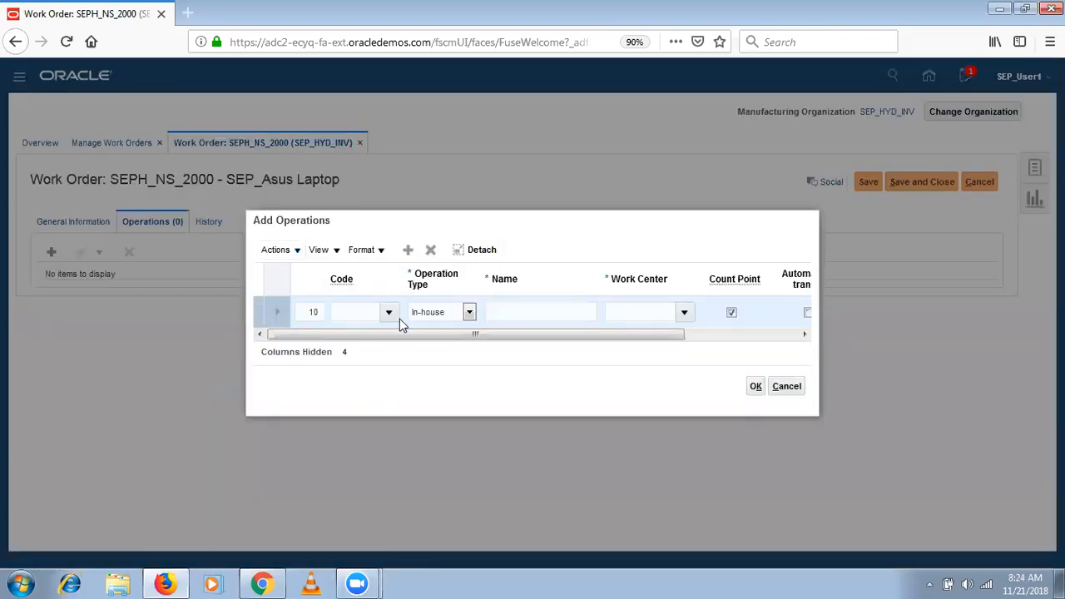
{"action": "left_click", "coordinate": [388, 312]}
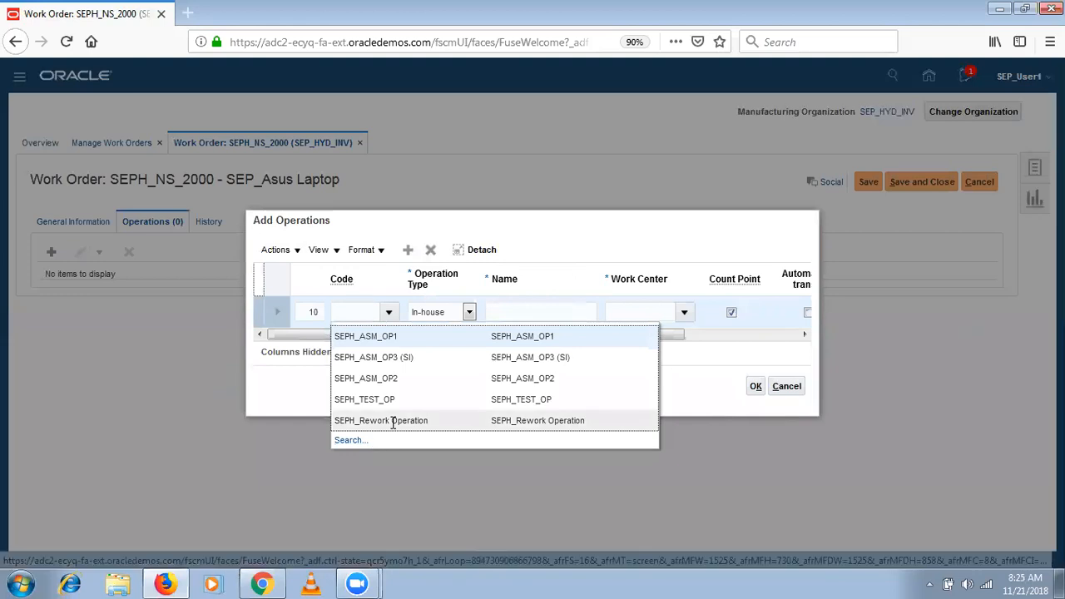
{"action": "left_click", "coordinate": [393, 422]}
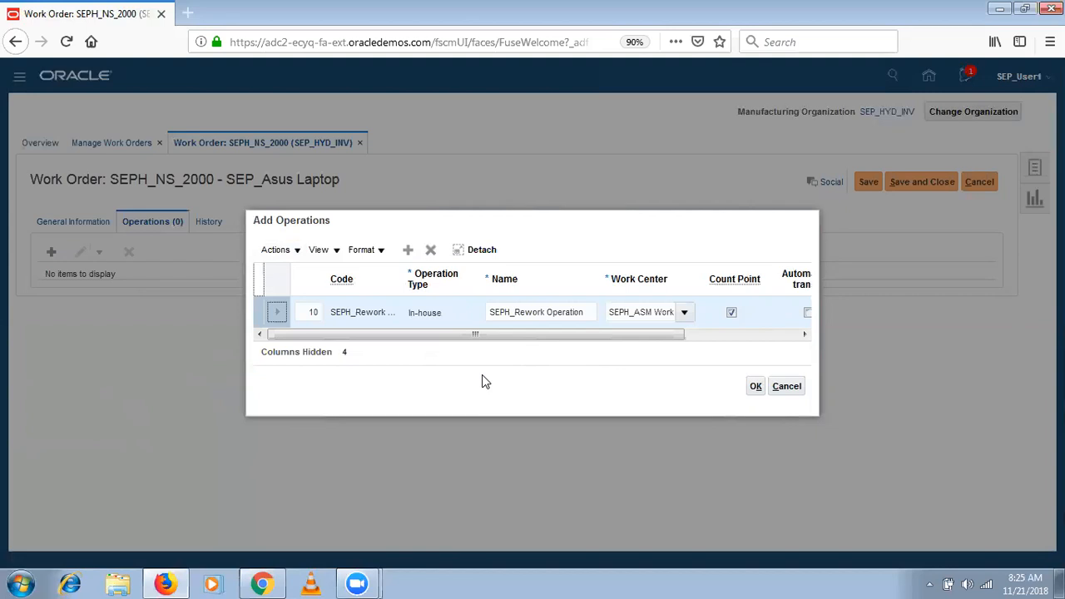
{"action": "left_click", "coordinate": [756, 388]}
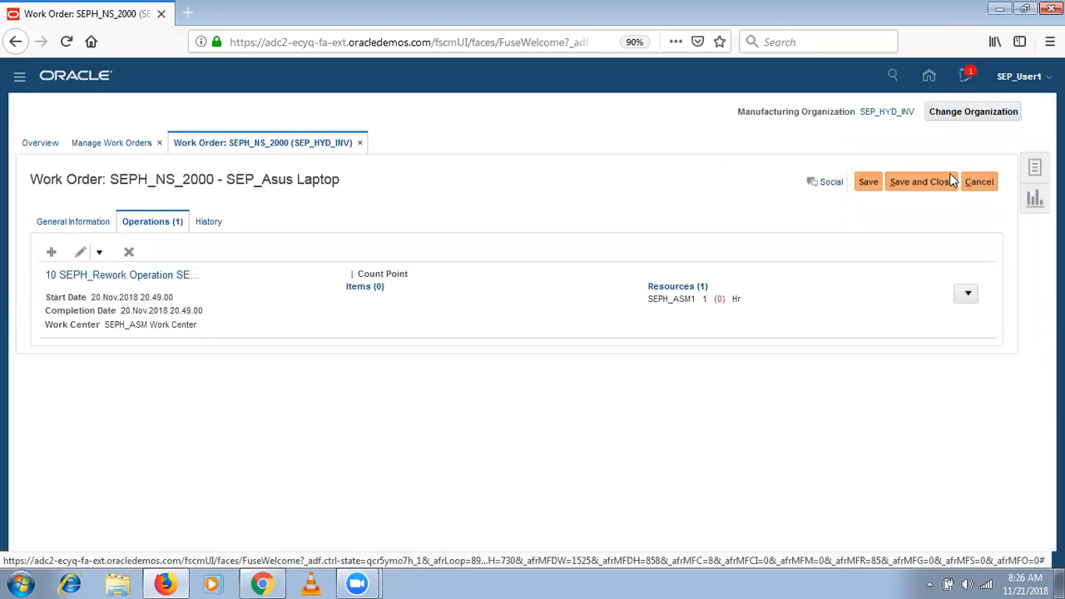
{"action": "left_click", "coordinate": [943, 183]}
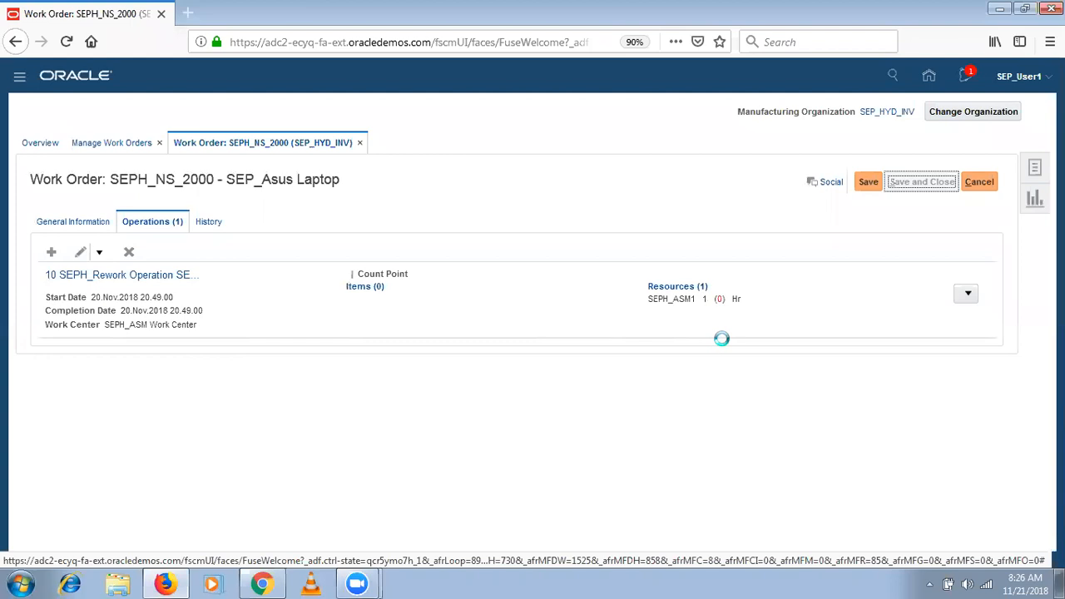
Step: Connect the computer to the MRU Technologies wireless network, entering the network security key
{"action": "left_click", "coordinate": [987, 583]}
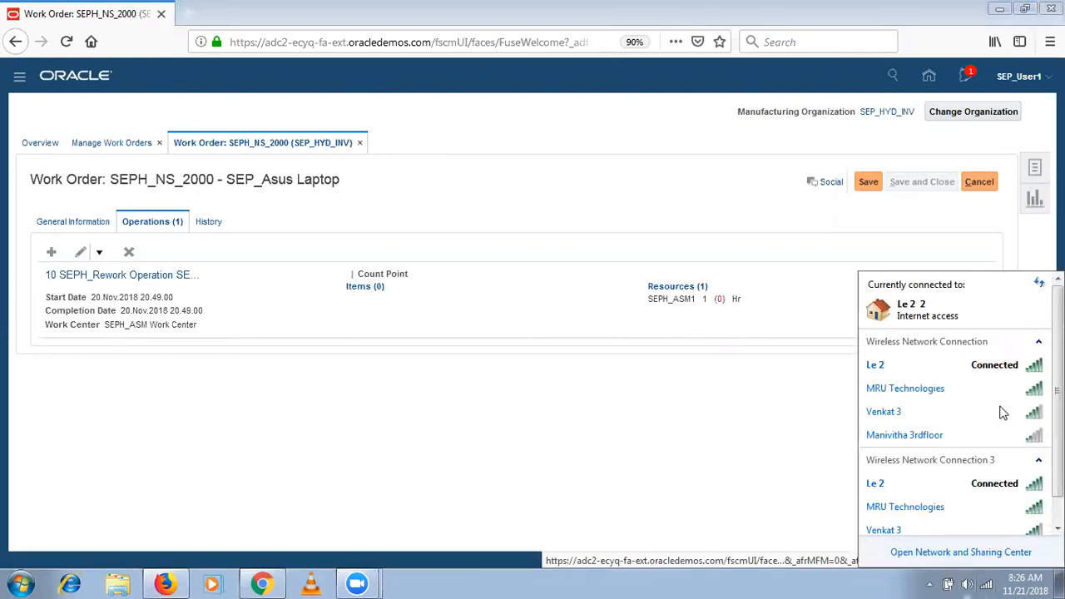
{"action": "left_click", "coordinate": [1014, 401]}
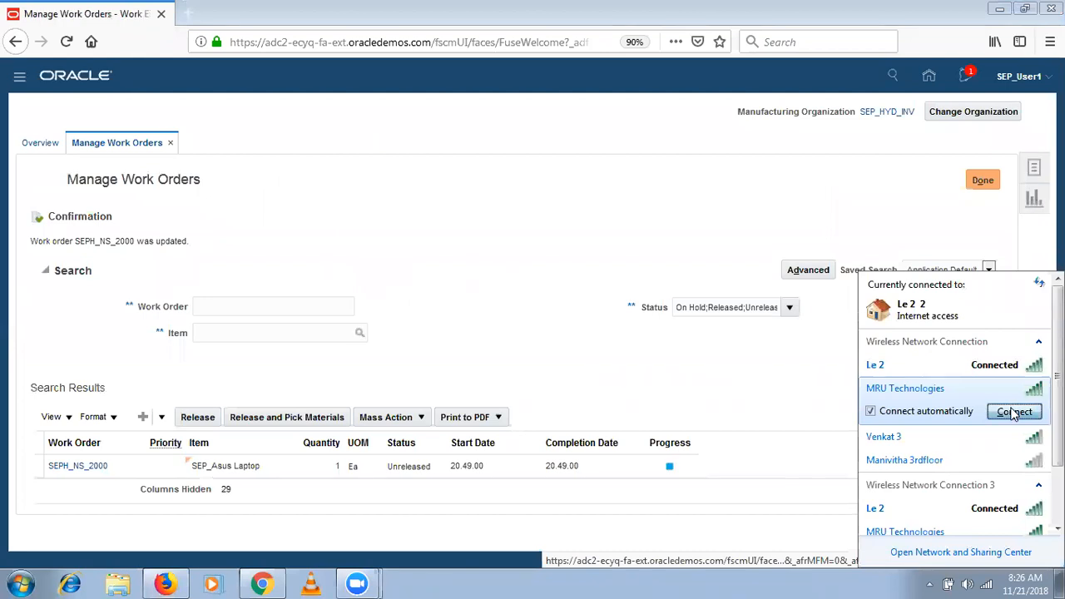
{"action": "left_click", "coordinate": [1014, 412]}
{"action": "left_click", "coordinate": [864, 481]}
{"action": "left_click", "coordinate": [873, 462]}
{"action": "type", "text": "•••••••••••"}
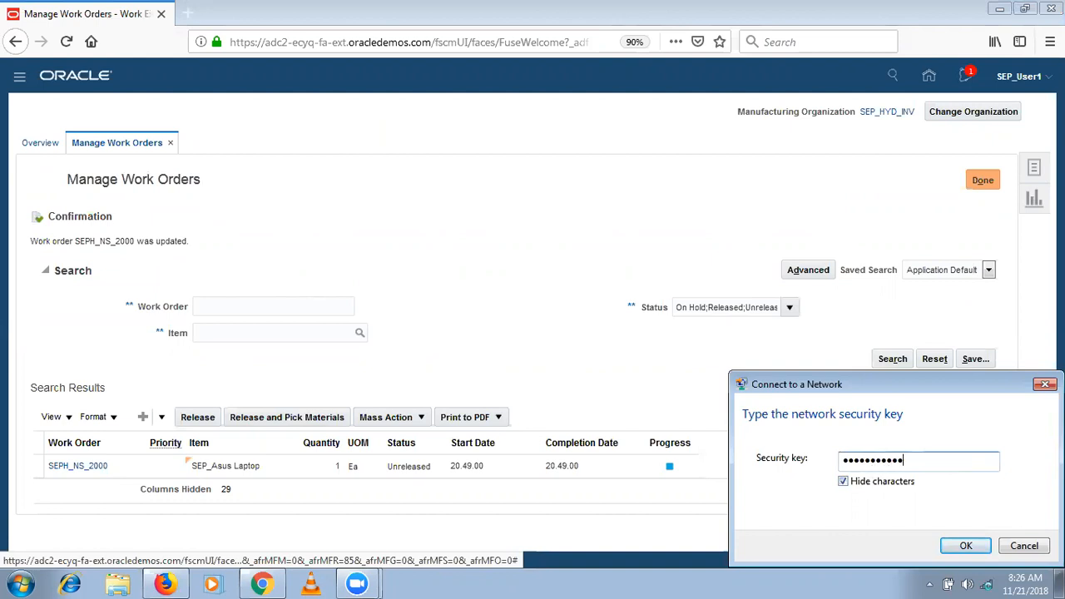
{"action": "left_click", "coordinate": [966, 546]}
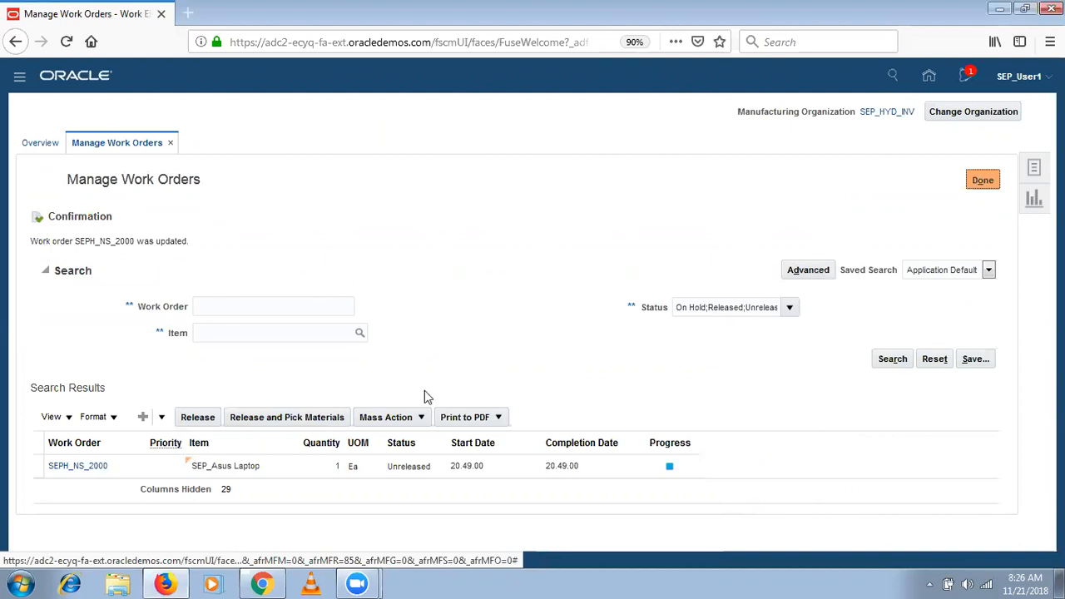
Step: Release work order SEPH_NS_2000 from the search results and finish managing work orders
{"action": "left_click", "coordinate": [158, 467]}
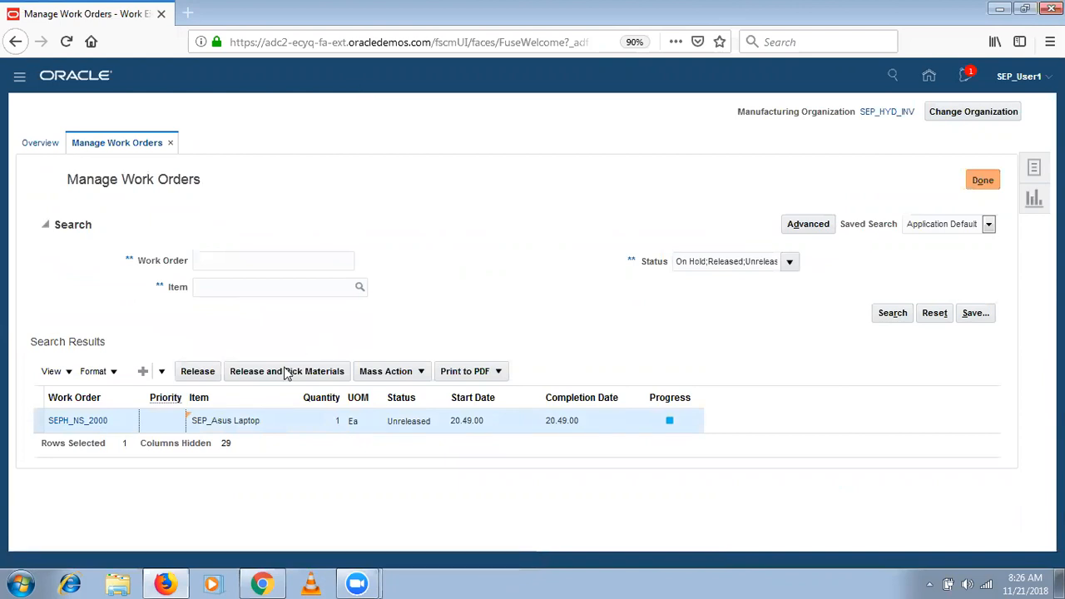
{"action": "left_click", "coordinate": [198, 372]}
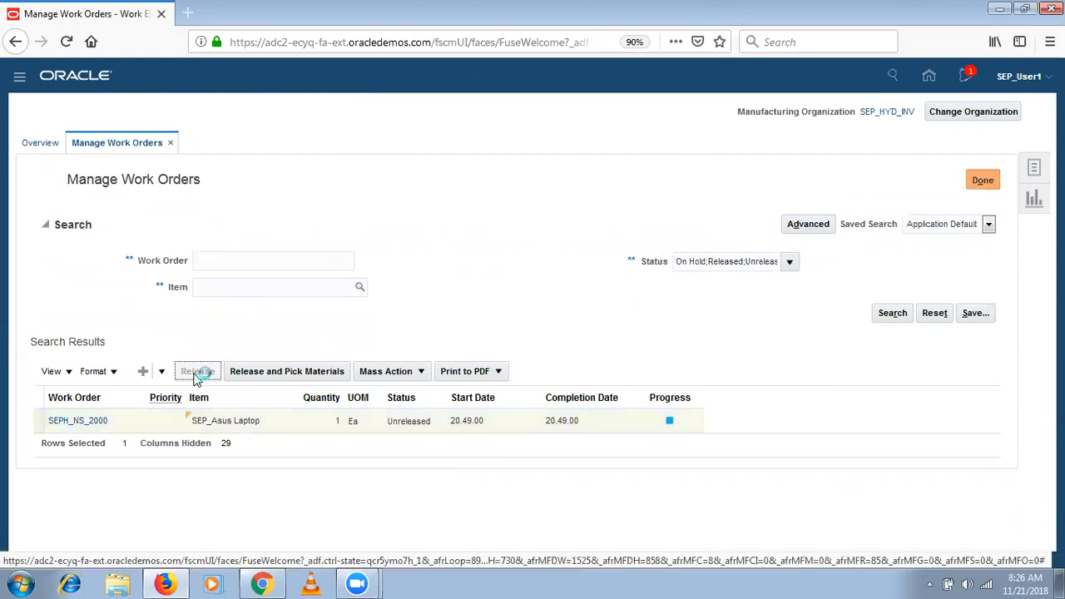
{"action": "left_click", "coordinate": [998, 181]}
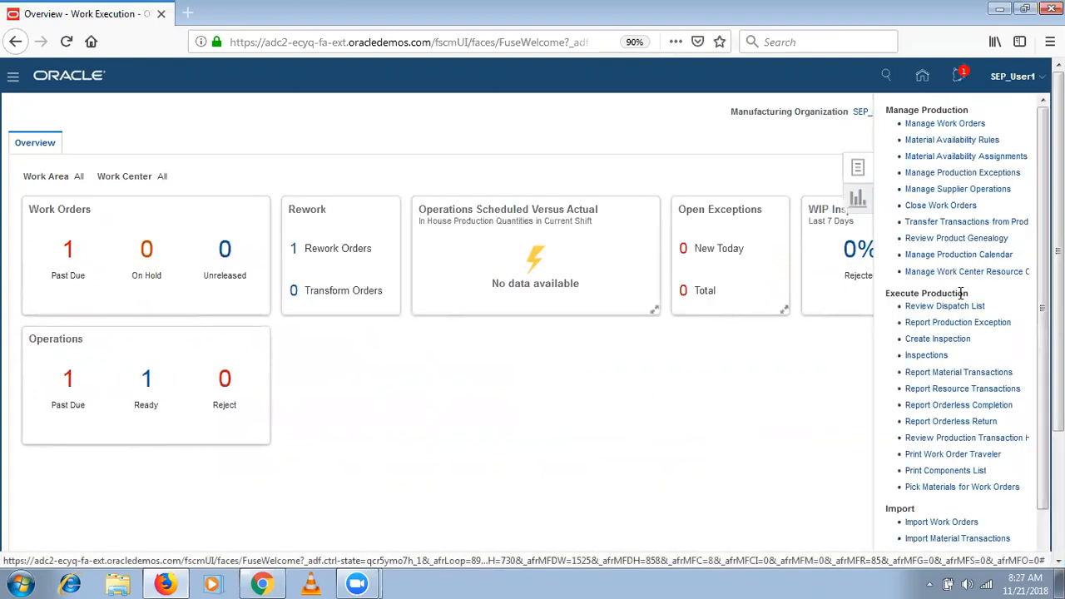
Step: In Review Dispatch List, complete operation 10 of SEPH_NS_2000 with details for quantity 1 into subinventory SEPH_FG, and save
{"action": "left_click", "coordinate": [949, 306]}
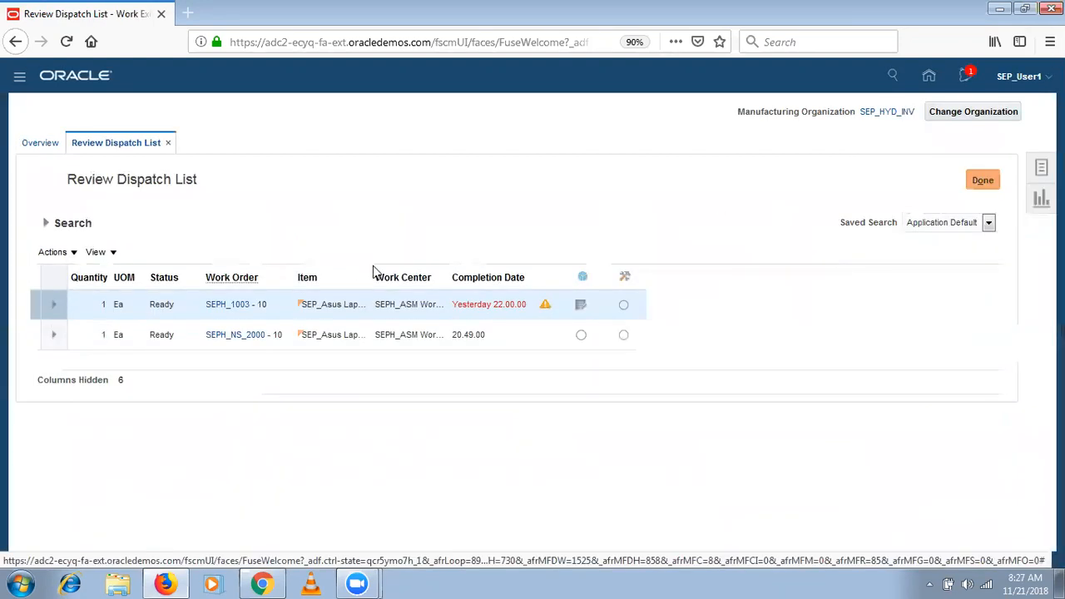
{"action": "left_click", "coordinate": [236, 336]}
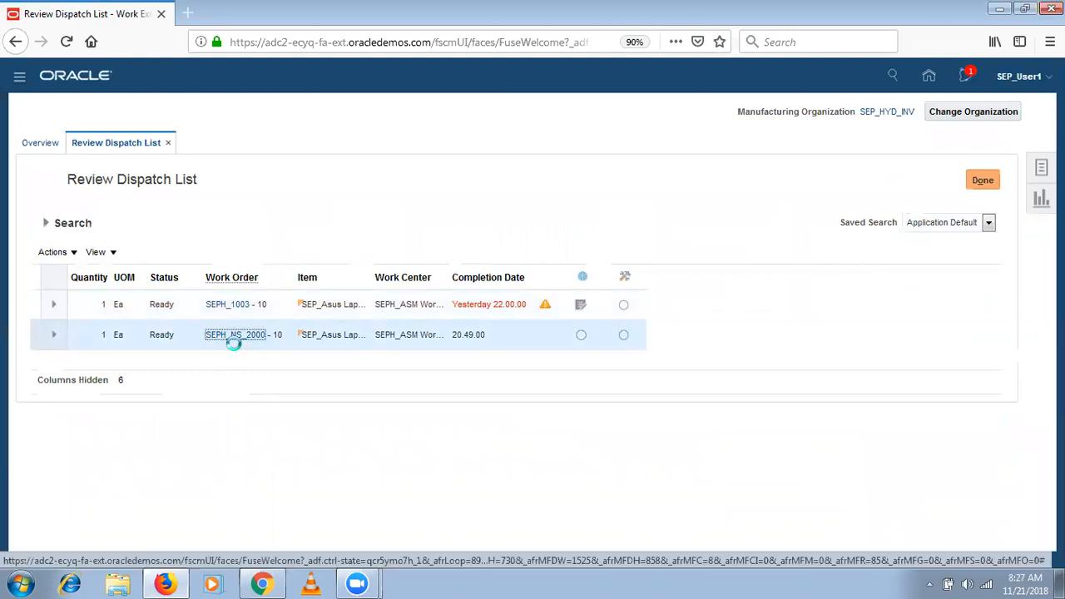
{"action": "left_click", "coordinate": [52, 337]}
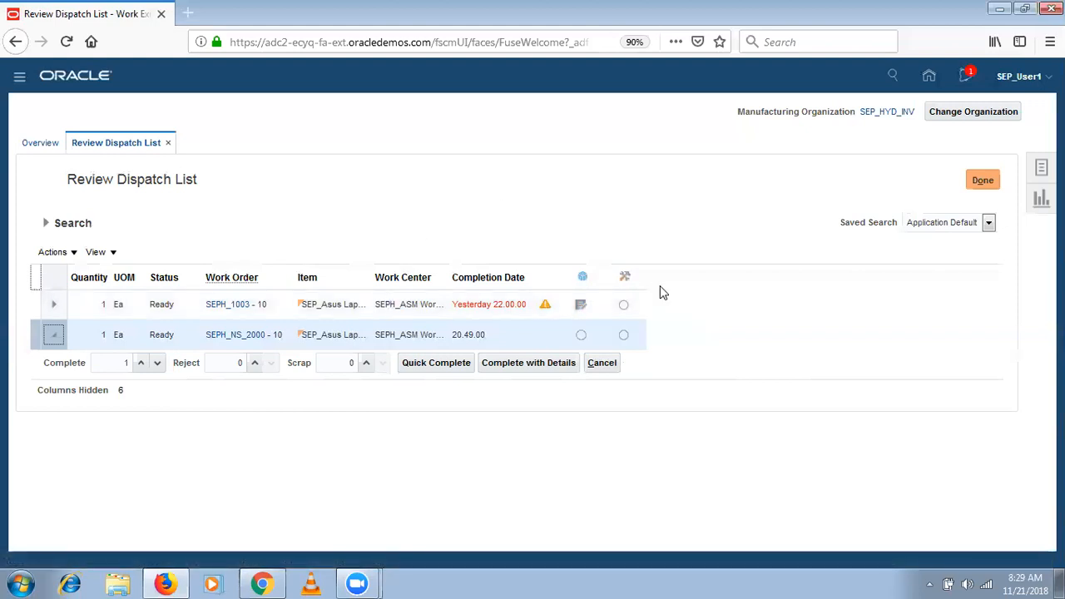
{"action": "left_click", "coordinate": [526, 363]}
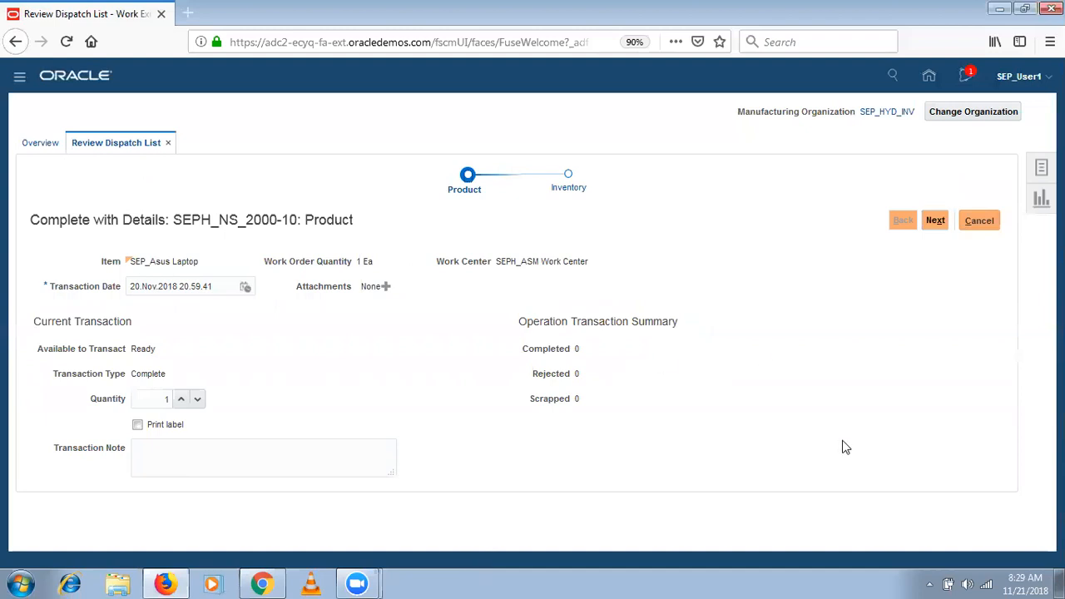
{"action": "left_click", "coordinate": [935, 225]}
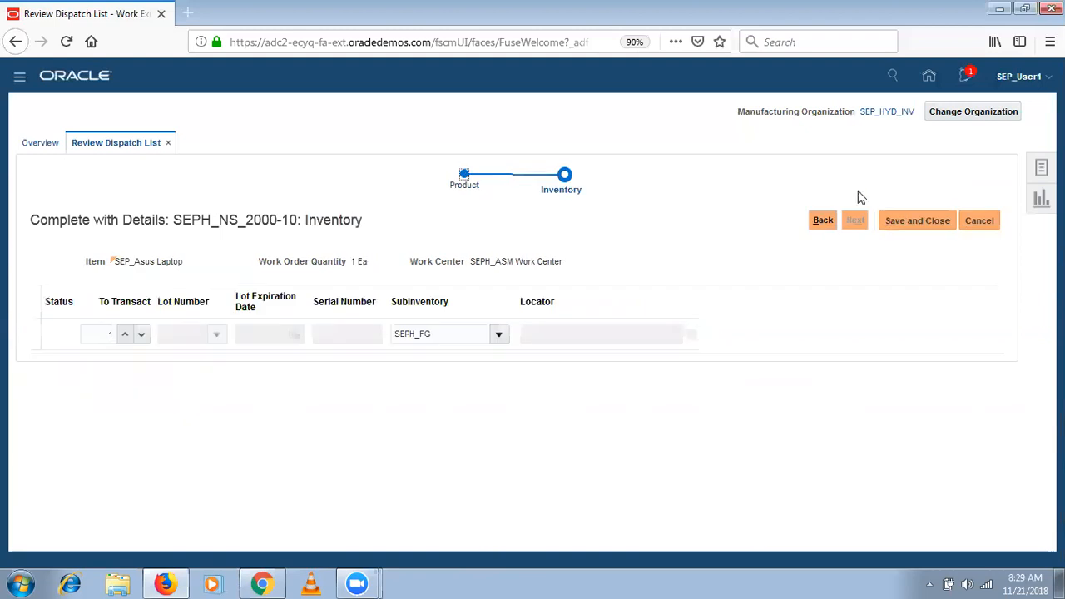
{"action": "left_click", "coordinate": [918, 220]}
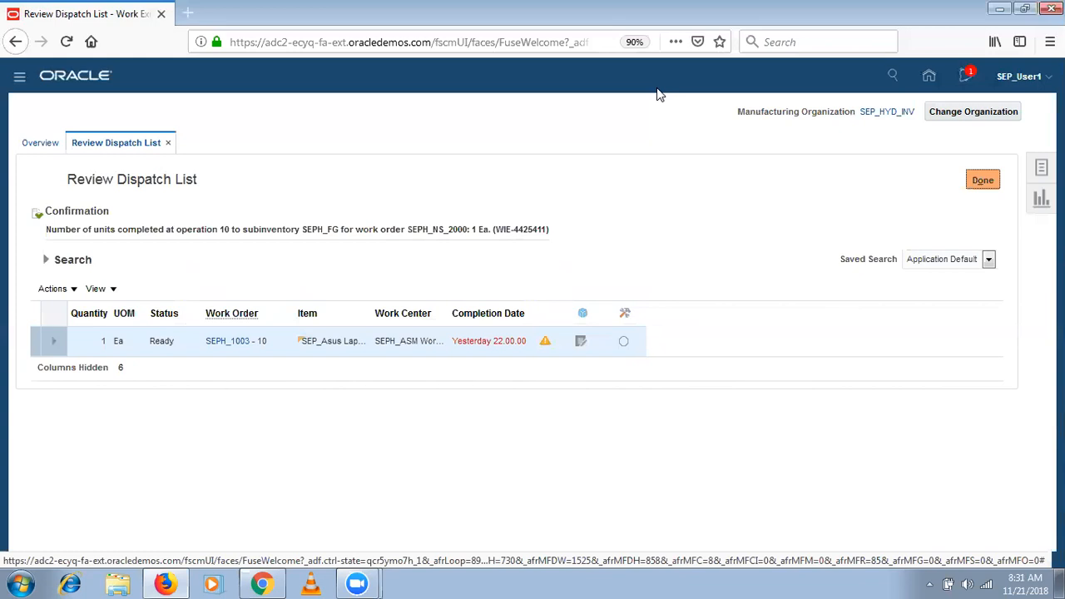
Step: Search the web for "depot repair in oracle ebs" in a separate page, look over the results and close the page
{"action": "left_click", "coordinate": [187, 13]}
{"action": "type", "text": "d"}
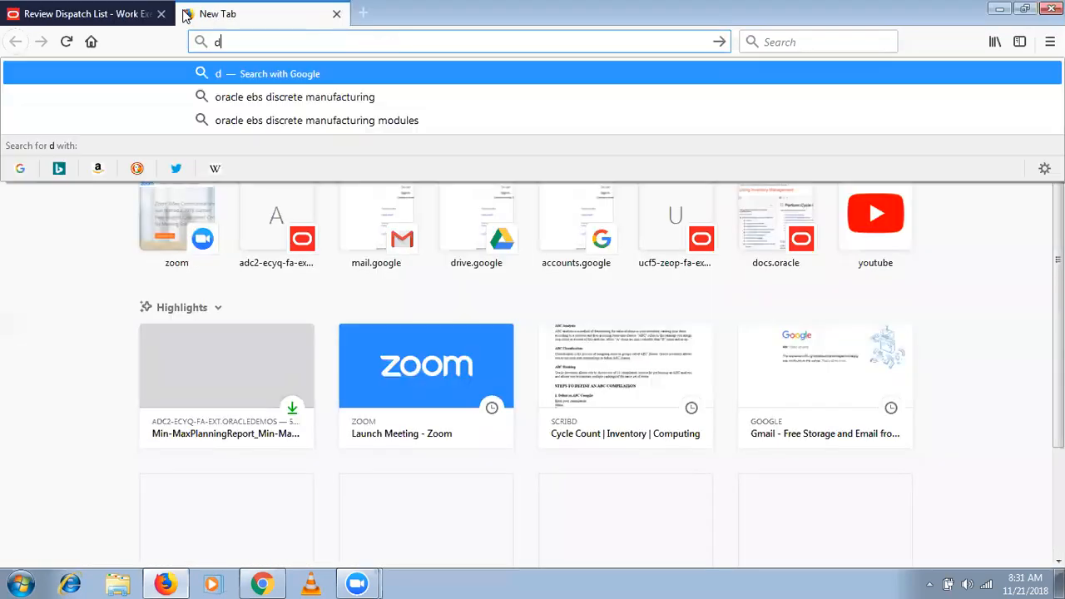
{"action": "type", "text": "epot repair in oracle ebs"}
{"action": "key", "text": "Return"}
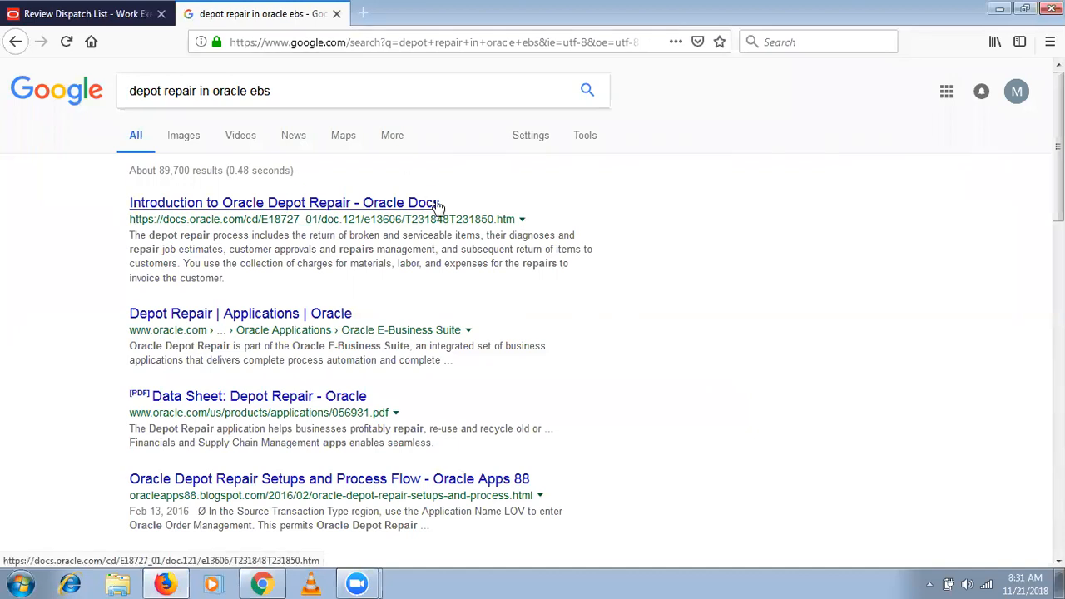
{"action": "left_click", "coordinate": [337, 14]}
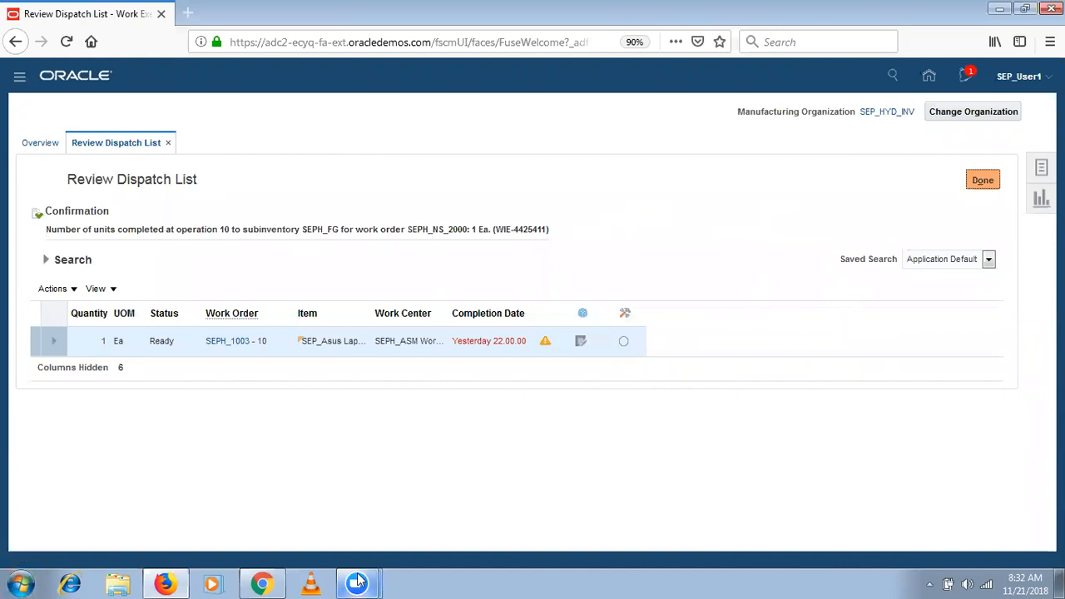
Step: Close the dispatch list to return to the Work Execution overview, and show its list of production tasks
{"action": "mouse_move", "coordinate": [357, 581]}
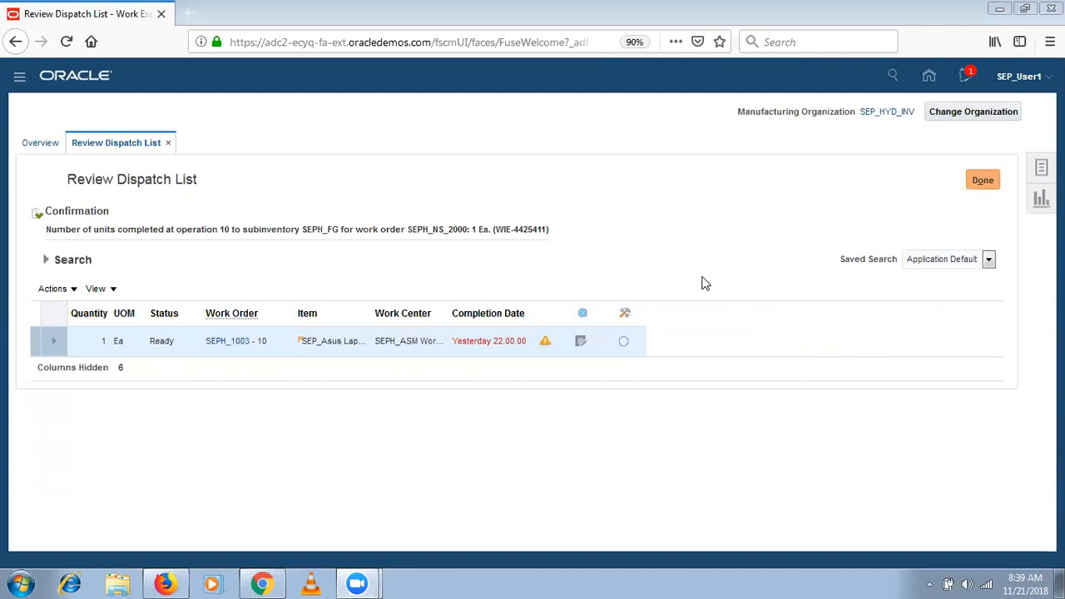
{"action": "left_click", "coordinate": [974, 190]}
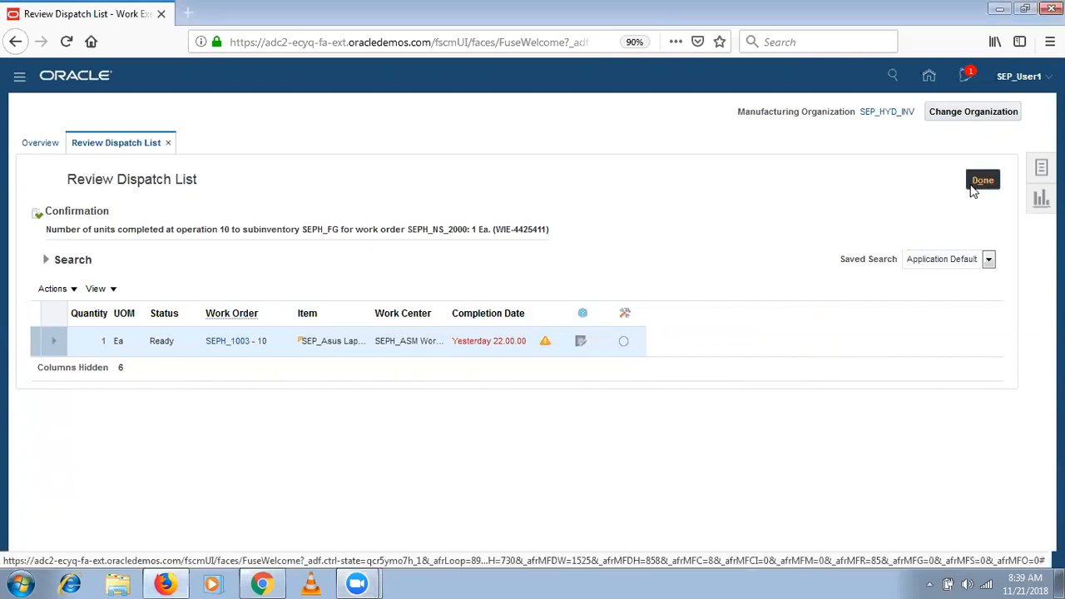
{"action": "left_click", "coordinate": [1030, 583]}
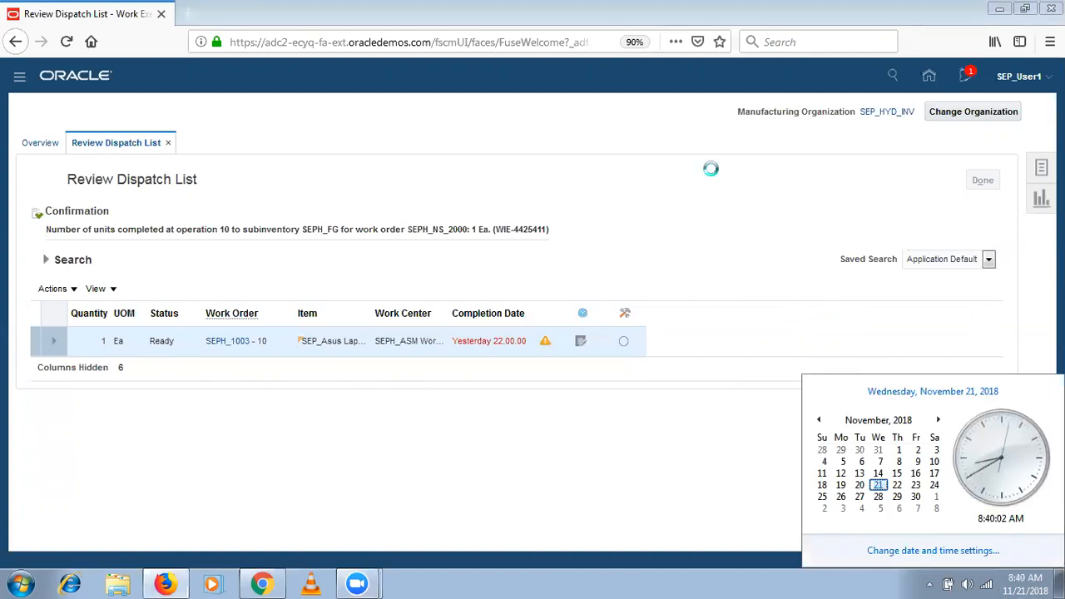
{"action": "left_click", "coordinate": [634, 25]}
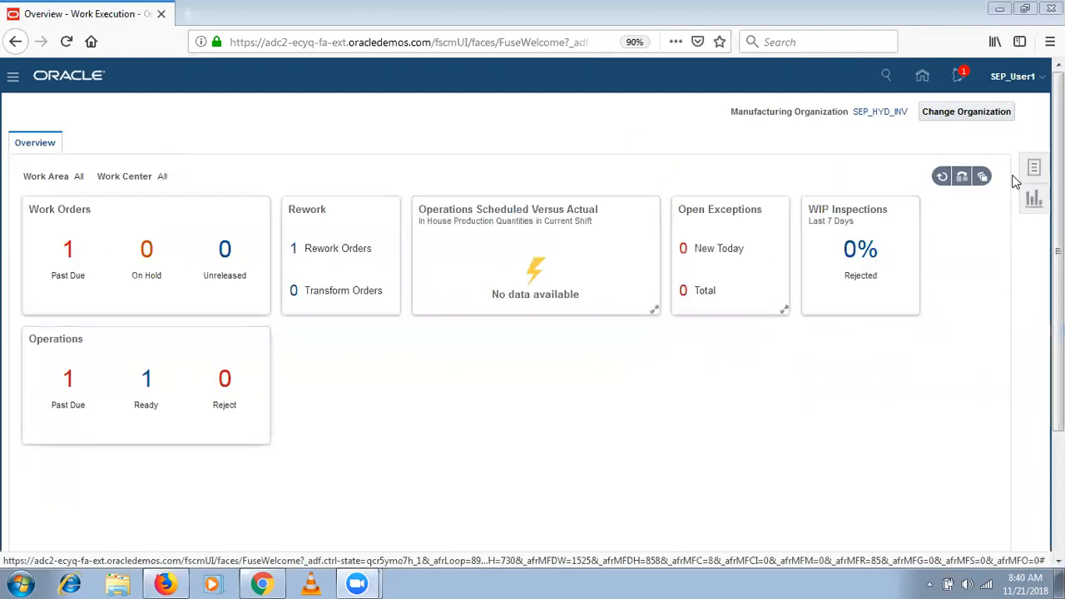
{"action": "left_click", "coordinate": [1032, 169]}
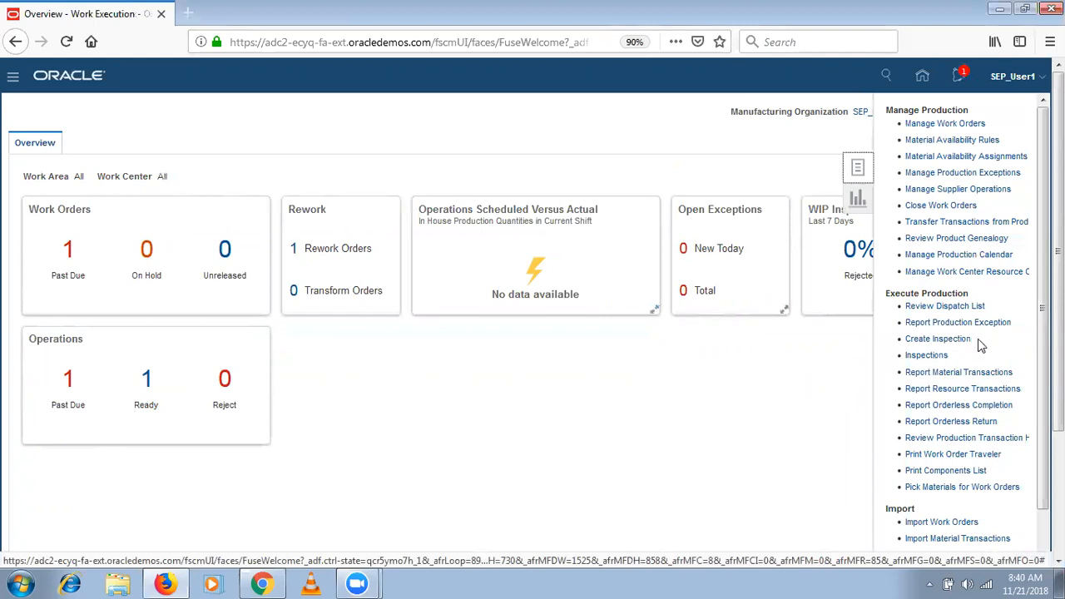
{"action": "left_click", "coordinate": [949, 341]}
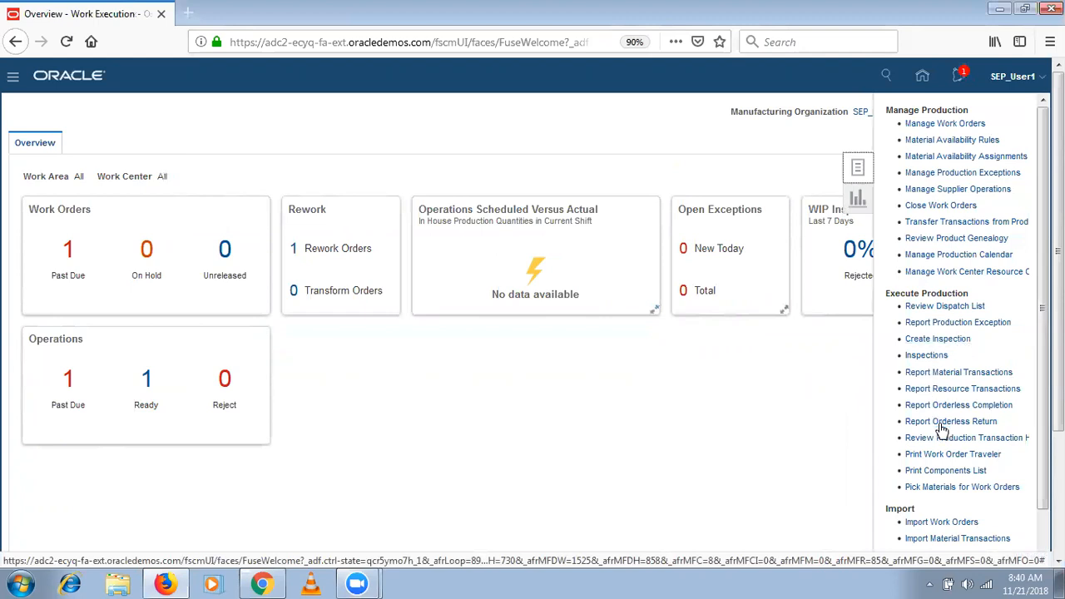